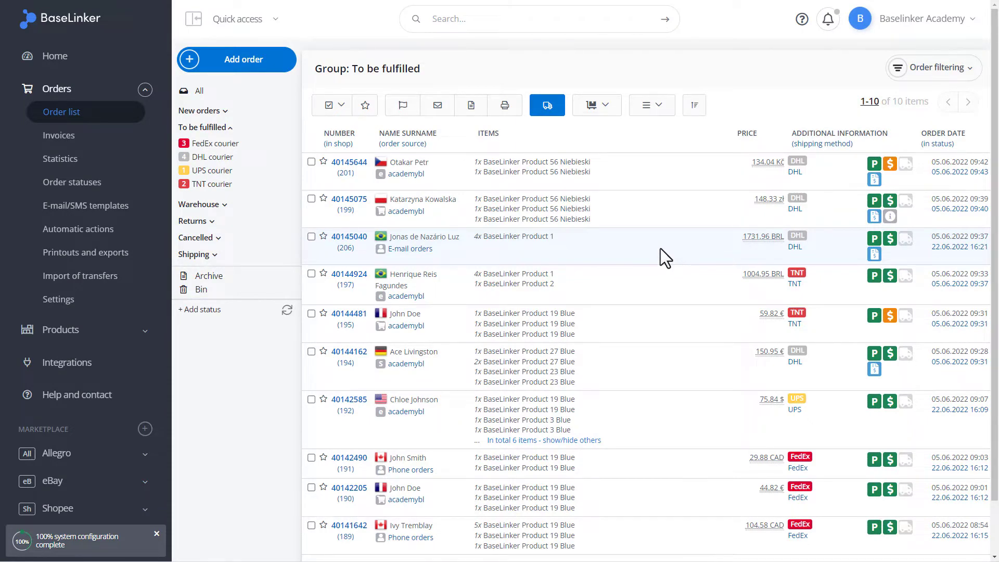
- Filter the To be fulfilled list by FedEx, DHL, UPS and TNT, then show all orders again
click(220, 146)
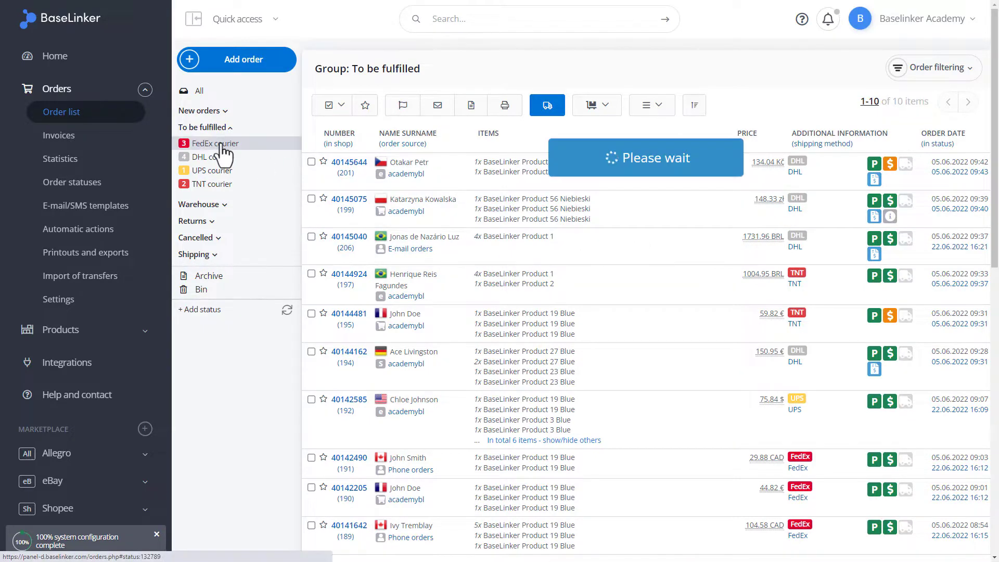
click(224, 157)
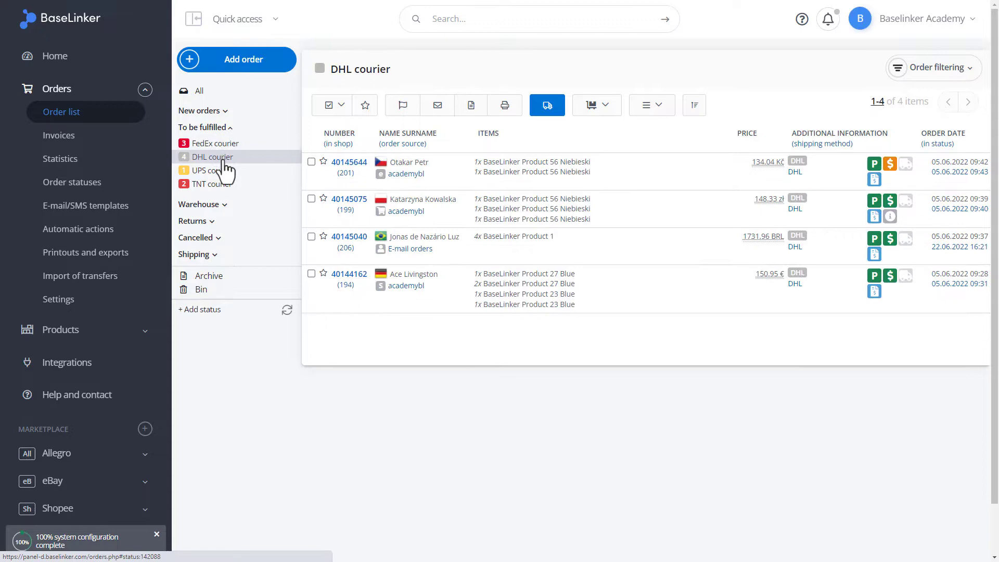
click(223, 170)
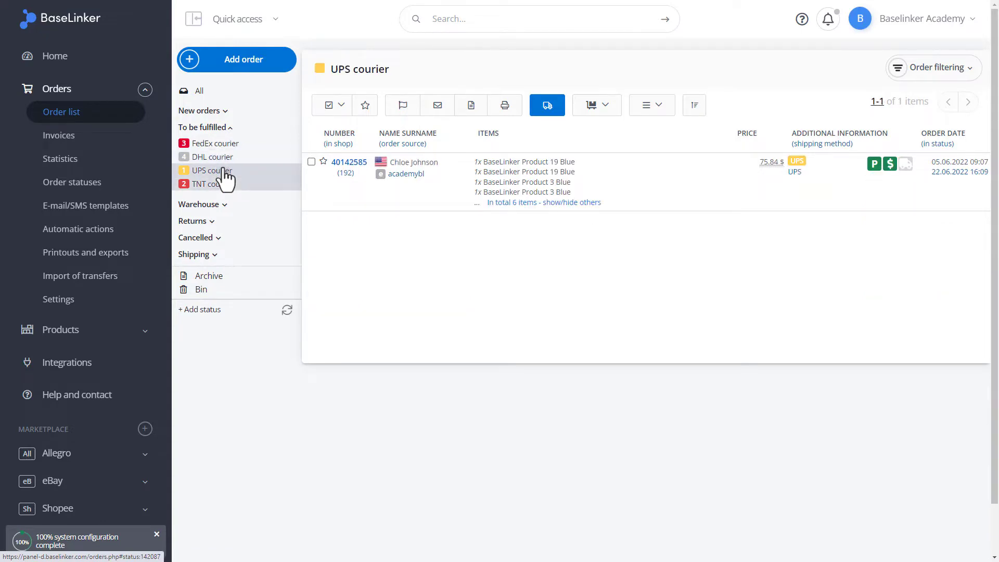
click(226, 183)
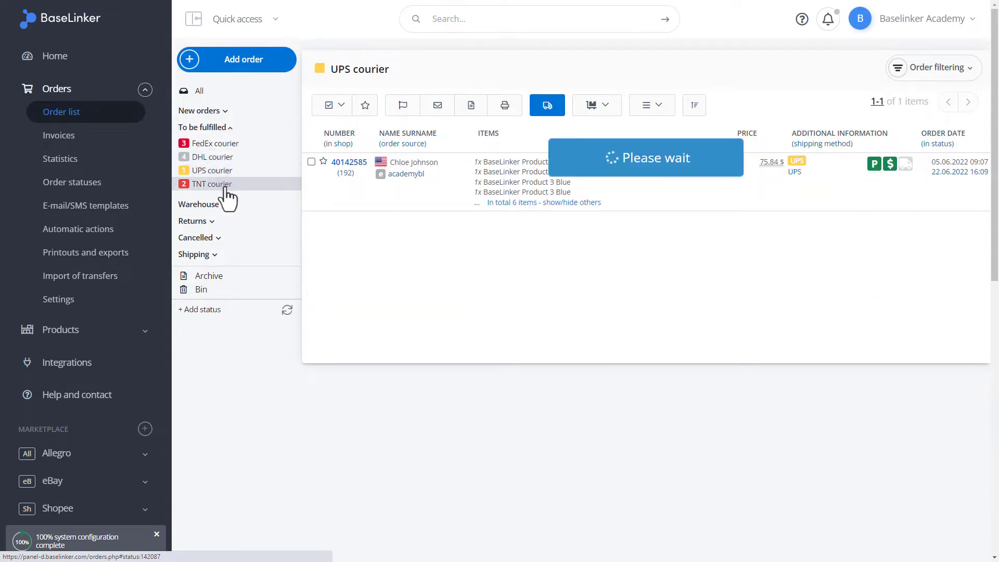
click(224, 129)
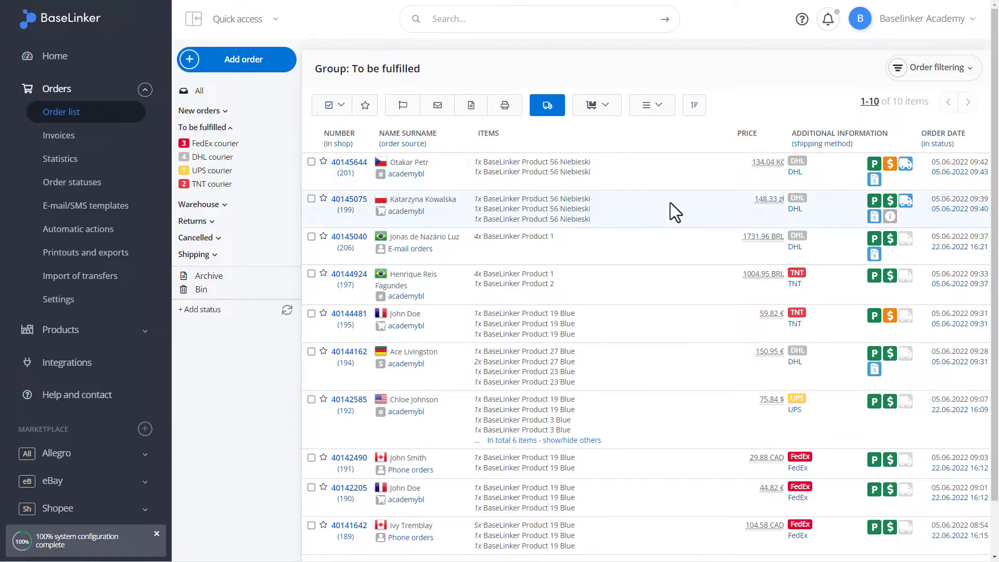
scroll(670, 203, down, 1)
scroll(670, 202, up, 1)
scroll(670, 201, down, 1)
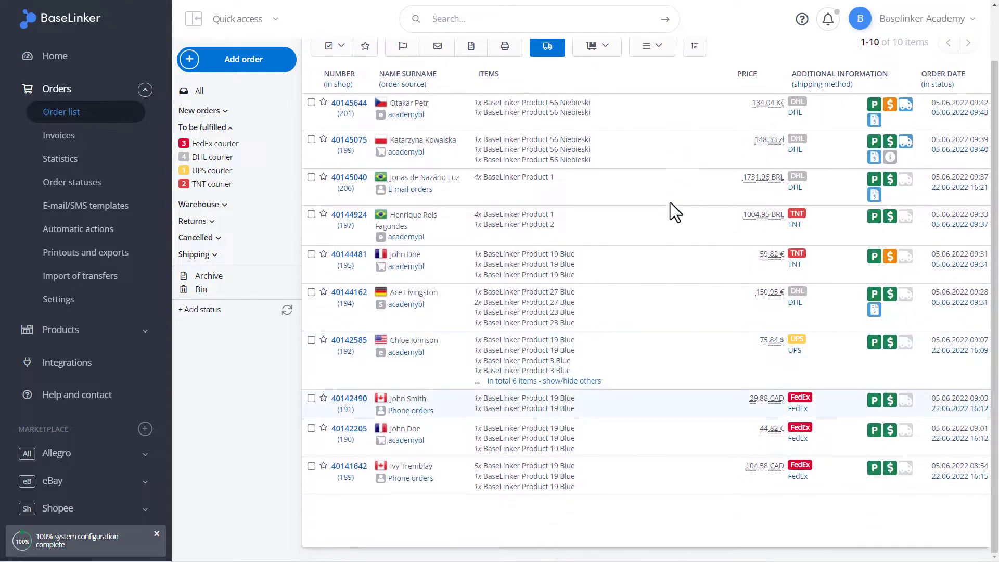
scroll(670, 202, up, 1)
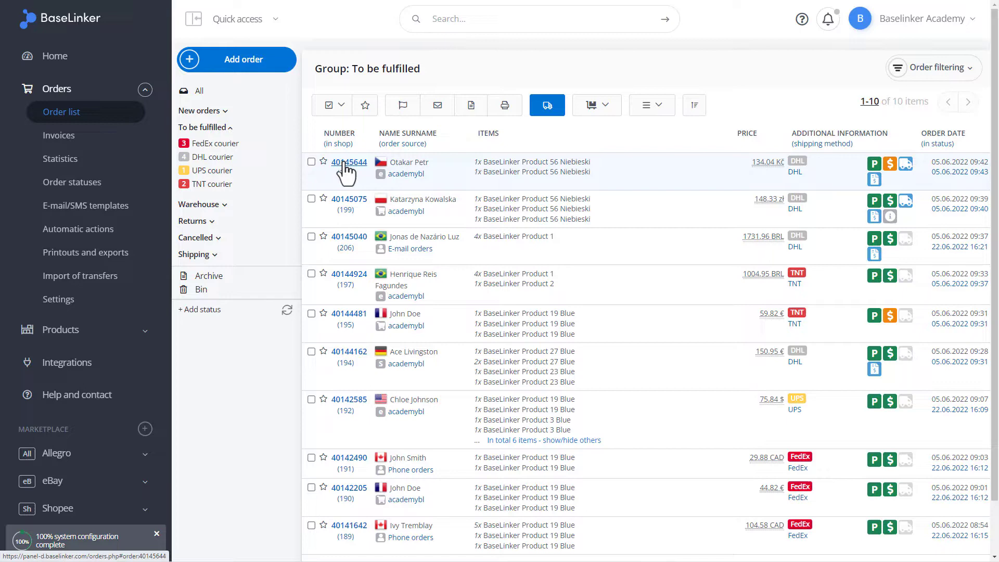
- Open order 40145644's details and scroll down to its Shipments section
click(346, 162)
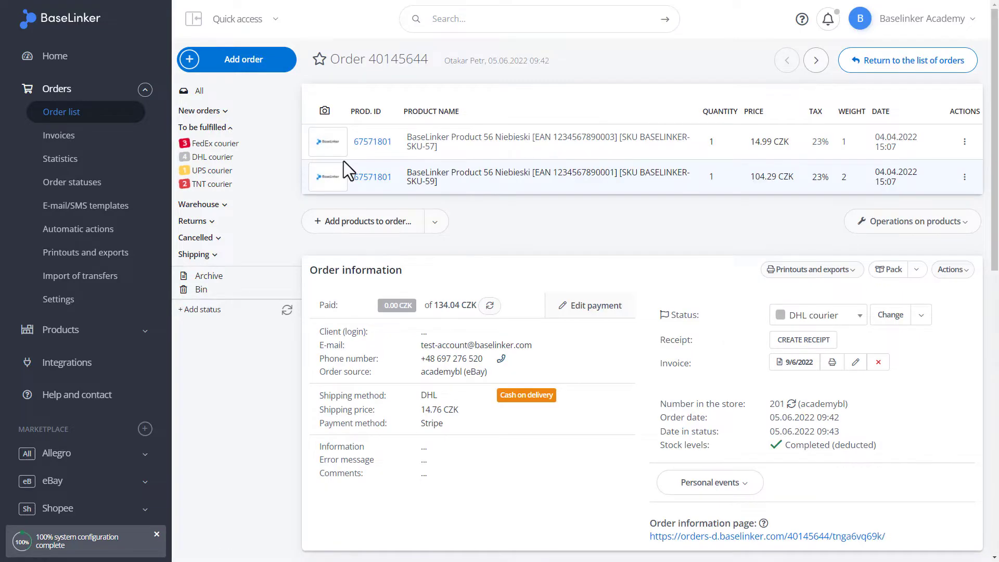
scroll(343, 160, down, 2)
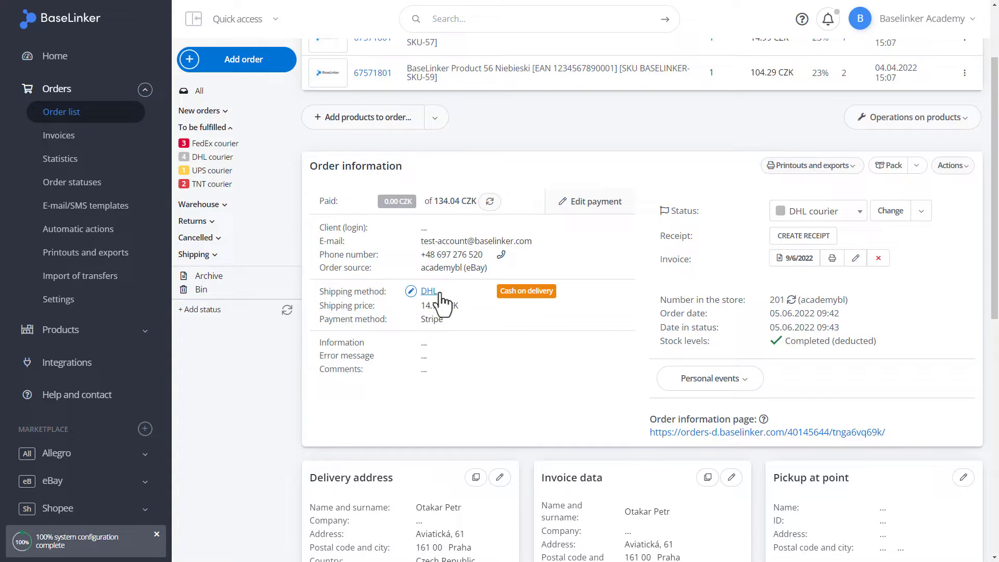
scroll(441, 301, down, 4)
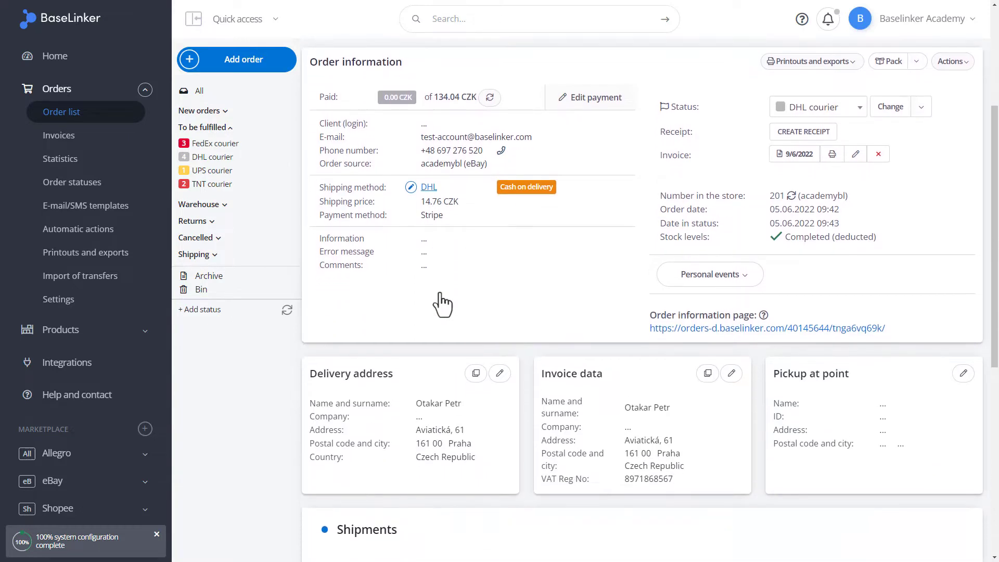
scroll(441, 301, down, 3)
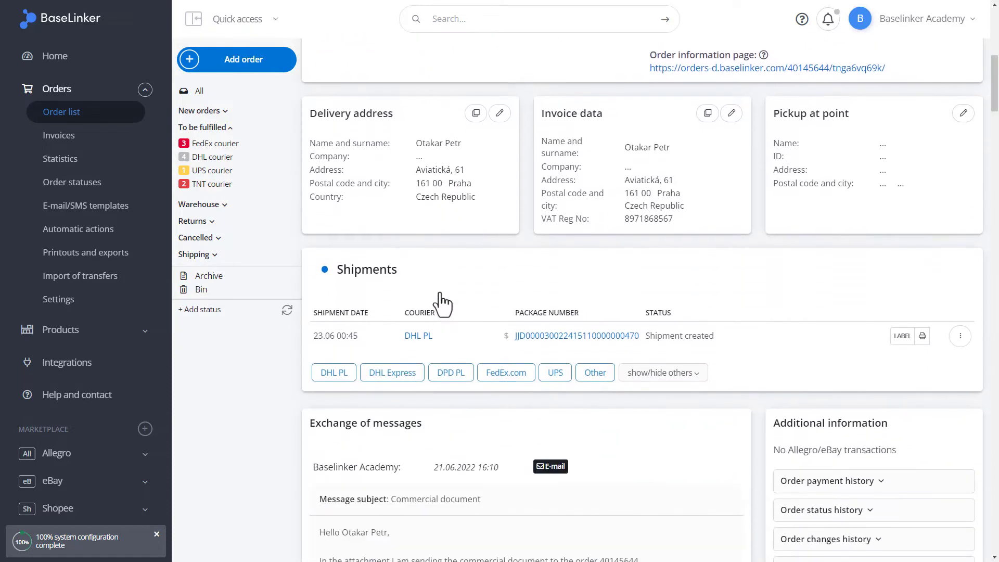
click(331, 375)
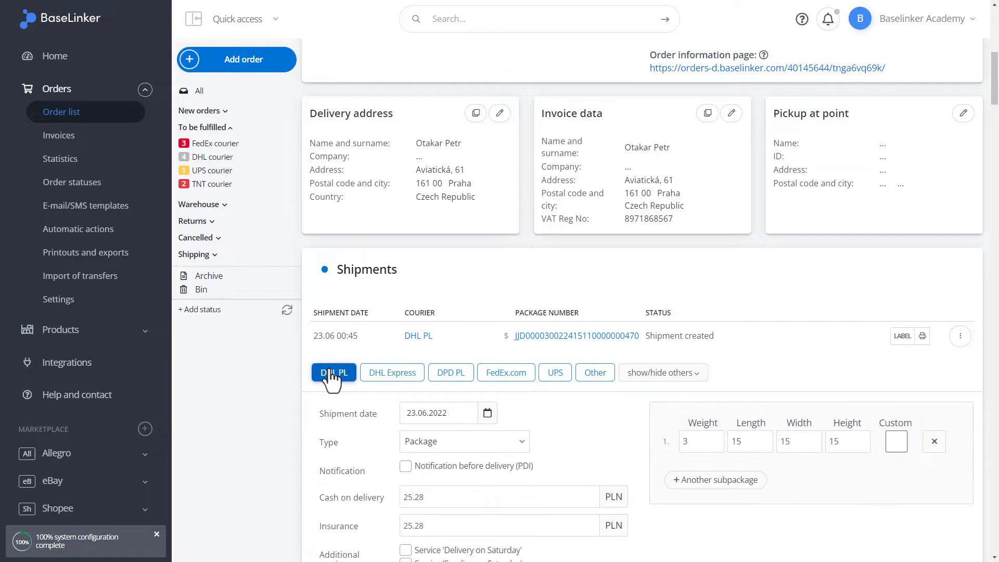
scroll(331, 378, down, 1)
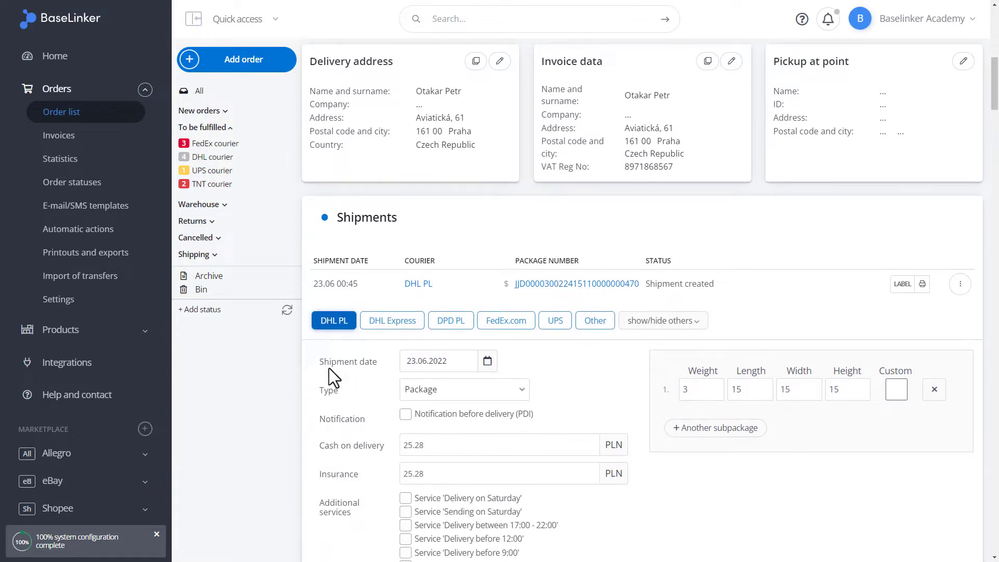
click(487, 361)
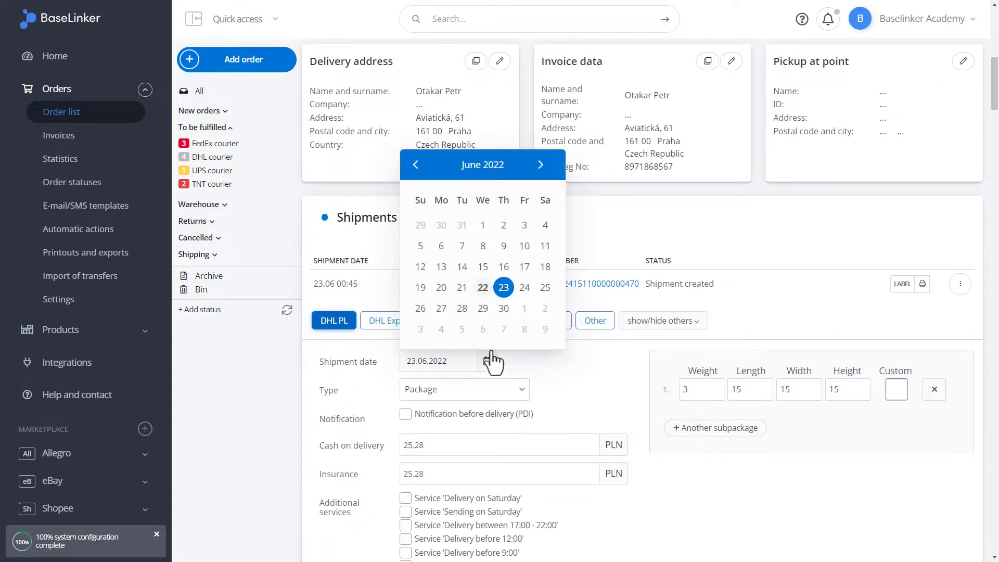
click(503, 289)
click(504, 289)
click(506, 389)
key(Up)
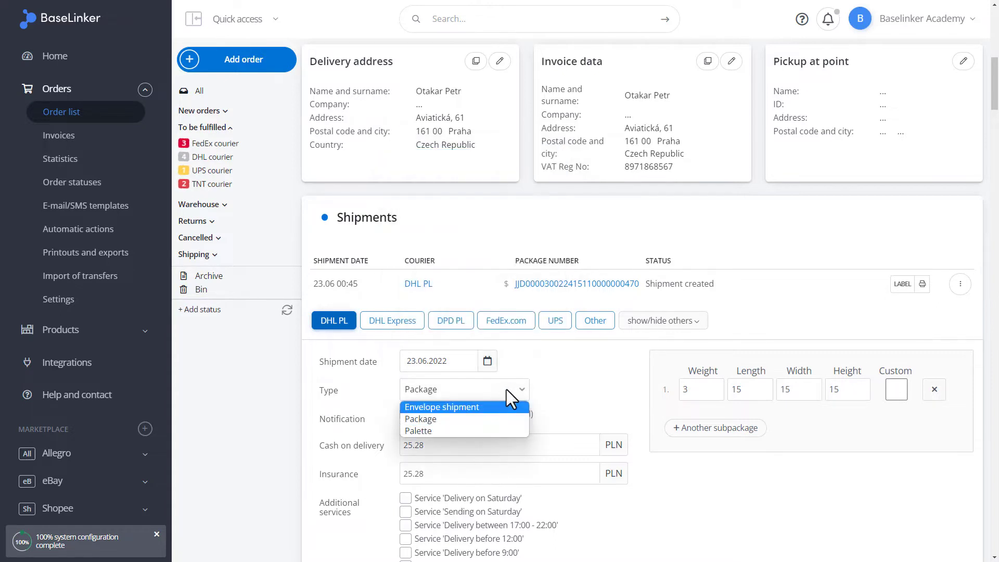
key(Down)
key(Down)
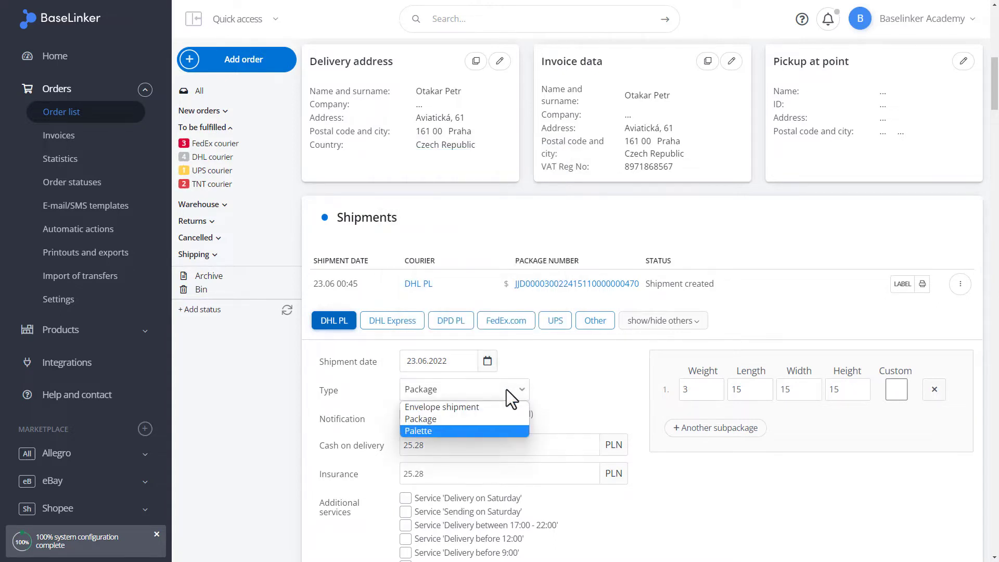
key(Up)
key(Return)
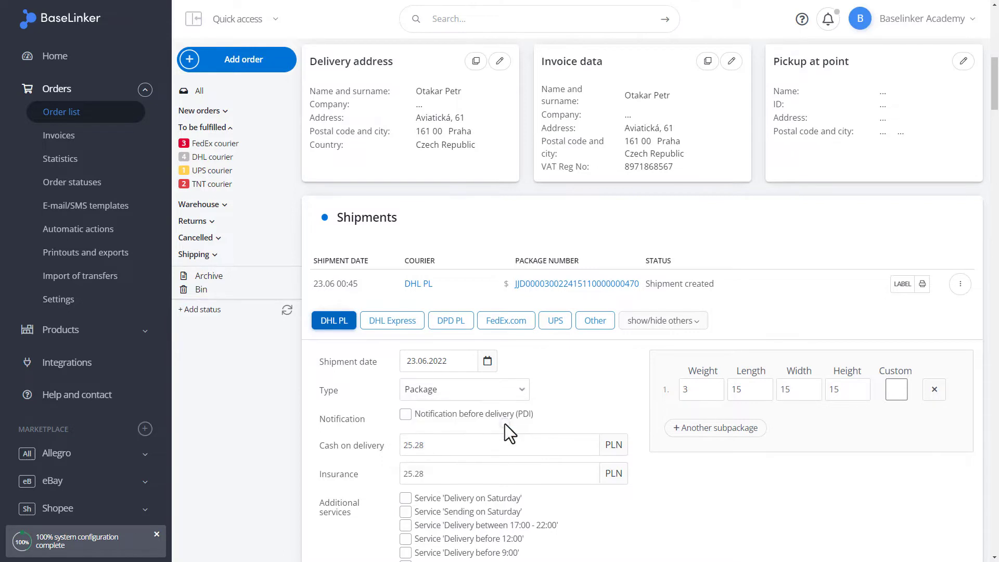
click(474, 414)
click(479, 476)
scroll(479, 476, down, 2)
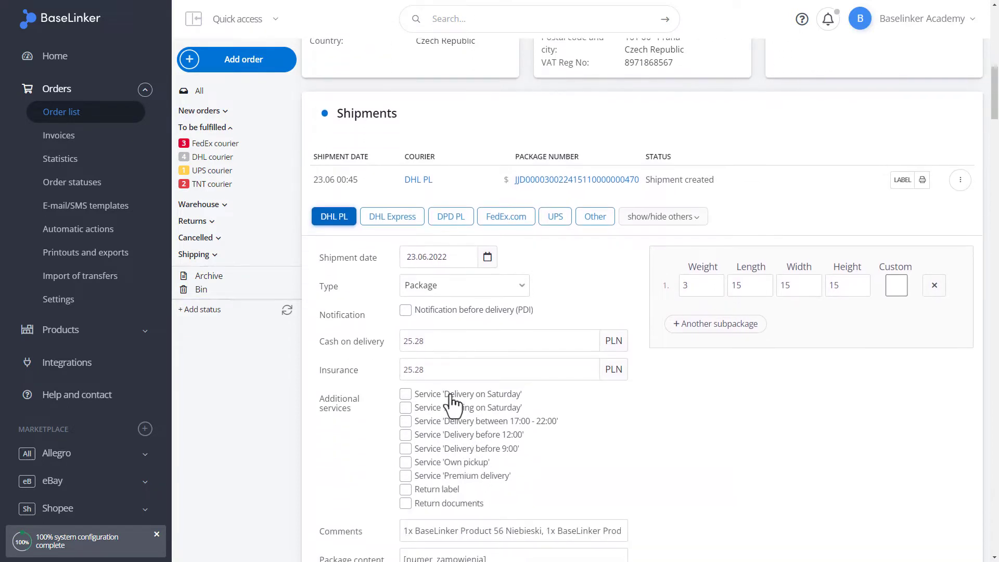
click(451, 394)
click(430, 394)
click(434, 408)
scroll(474, 461, down, 1)
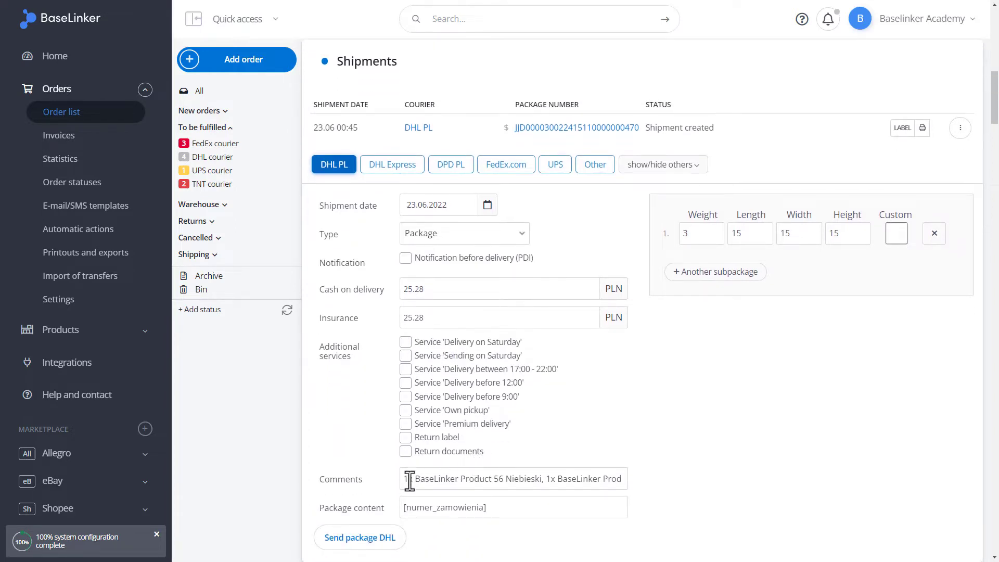
click(406, 481)
- Replace the package content with 31229143
click(491, 509)
triple_click(491, 512)
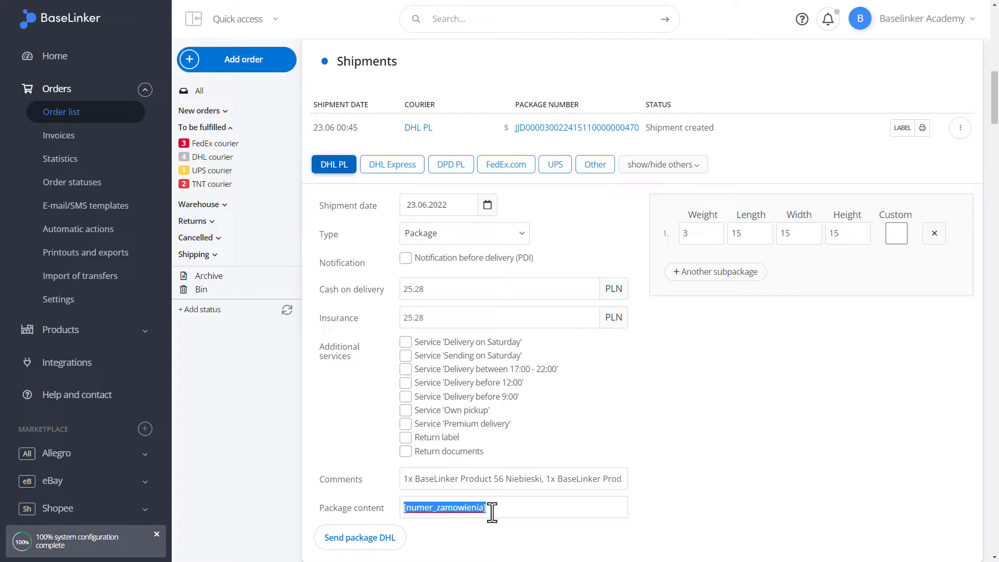
text(3122)
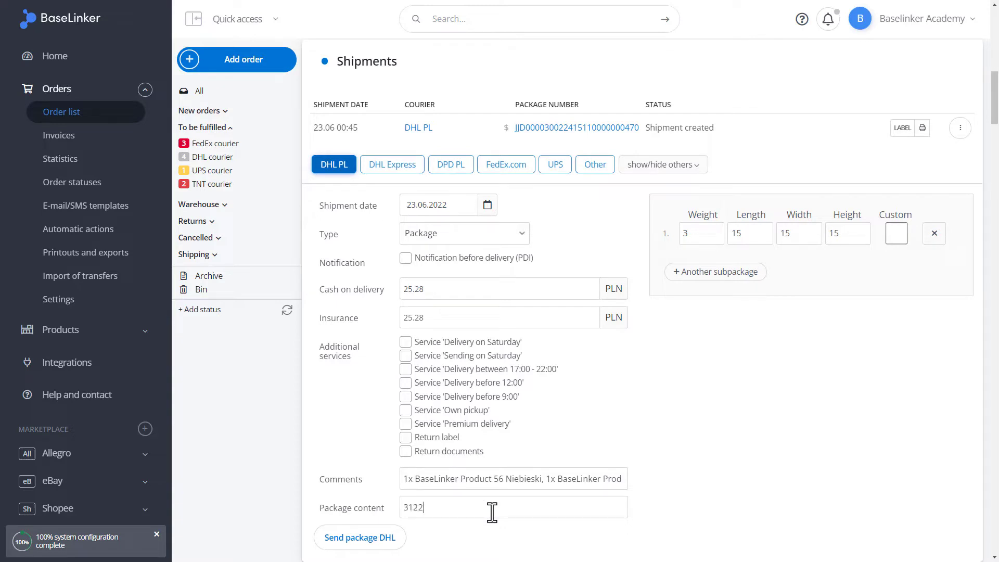
text(9143)
- Add and remove a second subpackage, leaving one 3 kg package with Custom turned off
click(808, 234)
click(853, 239)
click(726, 281)
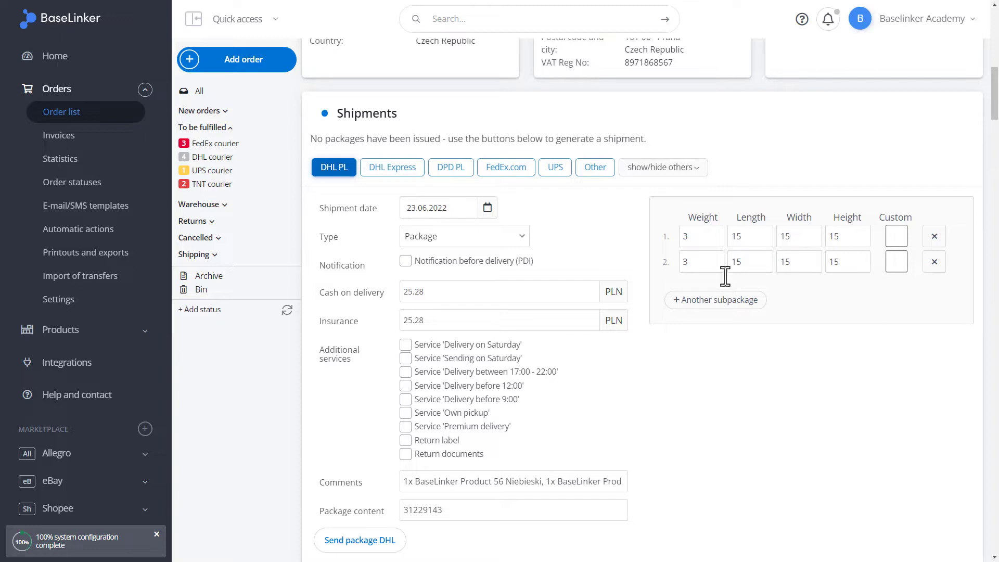
click(934, 263)
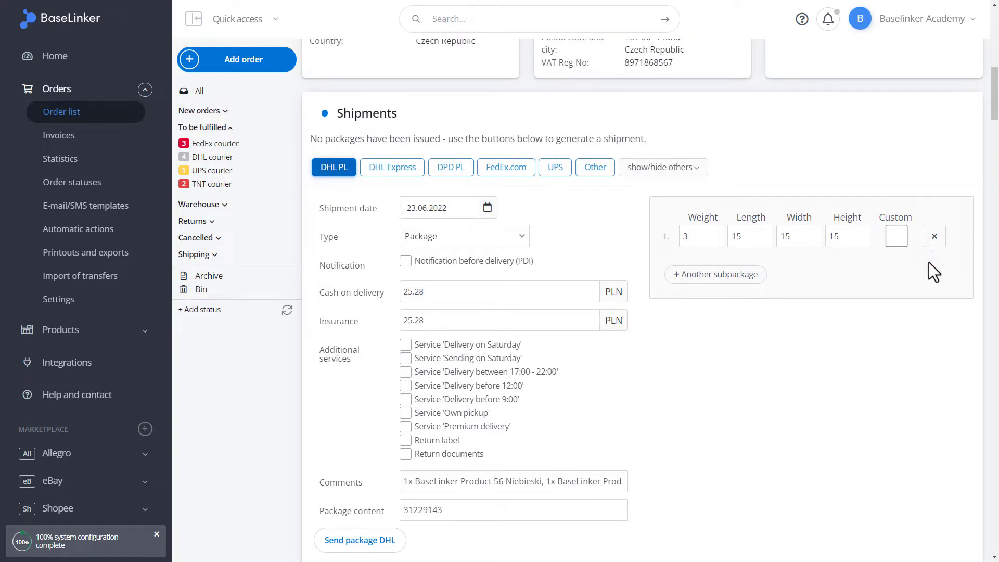
click(893, 236)
scroll(732, 298, down, 2)
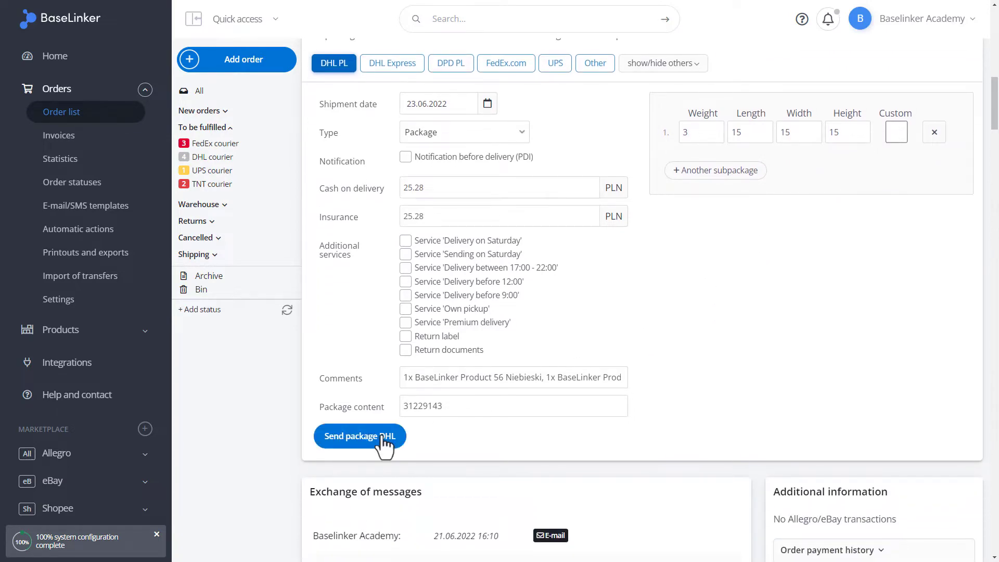
- Send the DHL PL package and preview its generated shipping label
scroll(383, 441, up, 1)
click(344, 486)
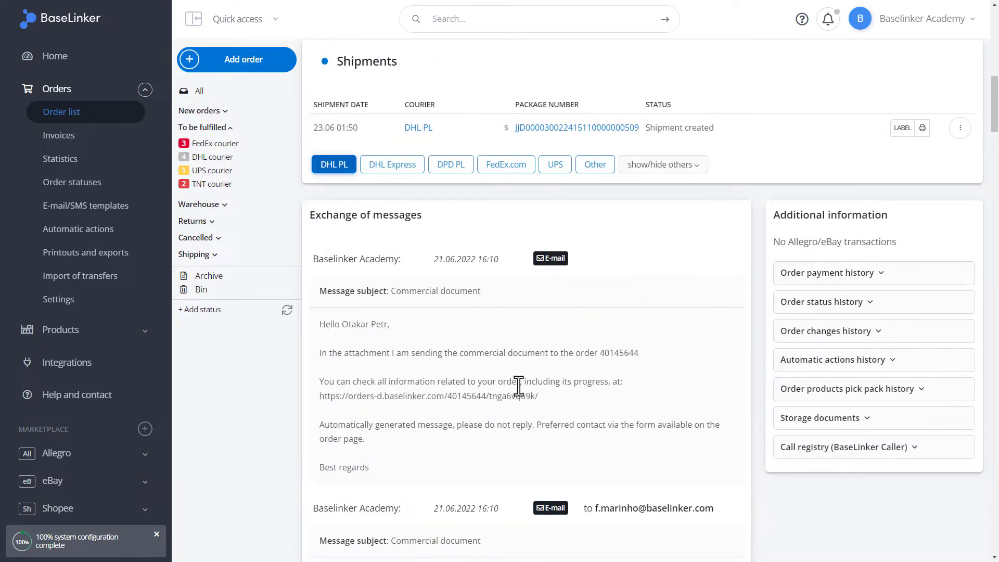
scroll(519, 385, up, 4)
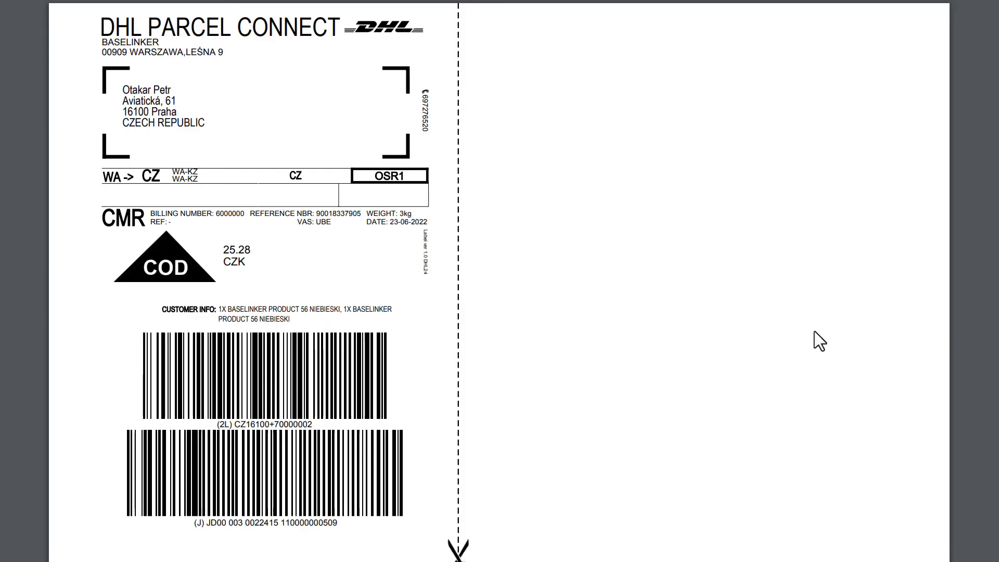
key(ctrl+w)
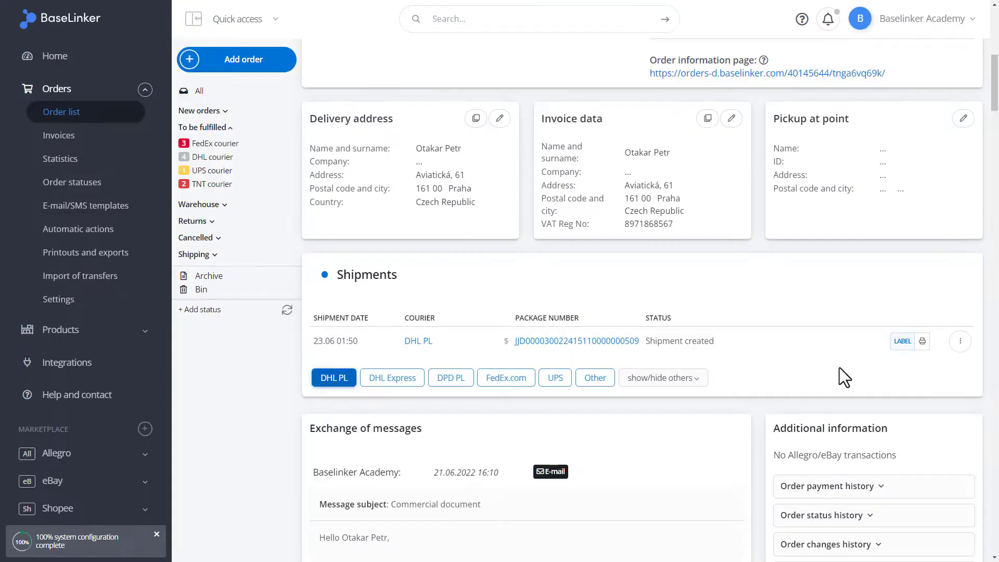
- Send the DHL PL shipment label to the PDF printer
click(922, 343)
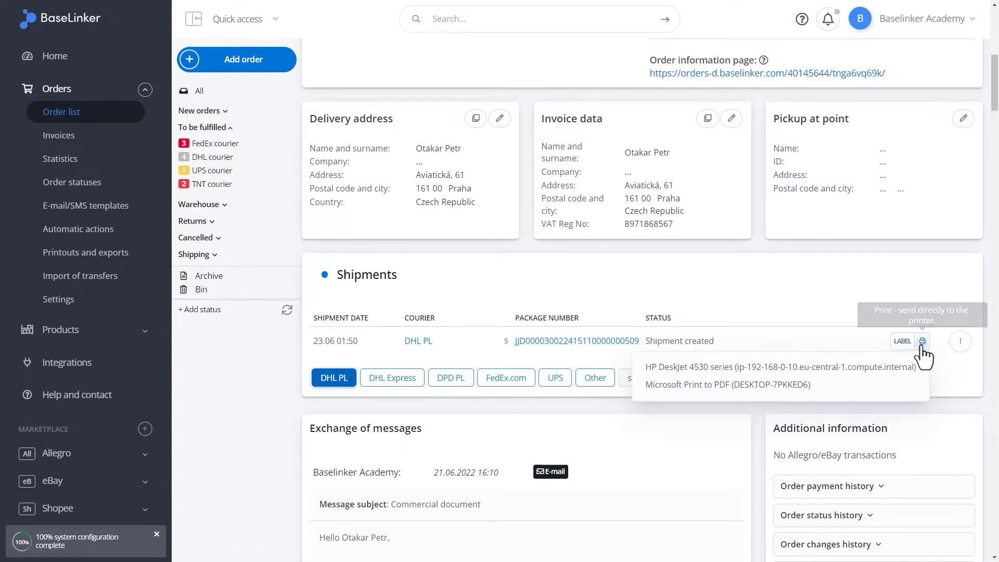
click(913, 388)
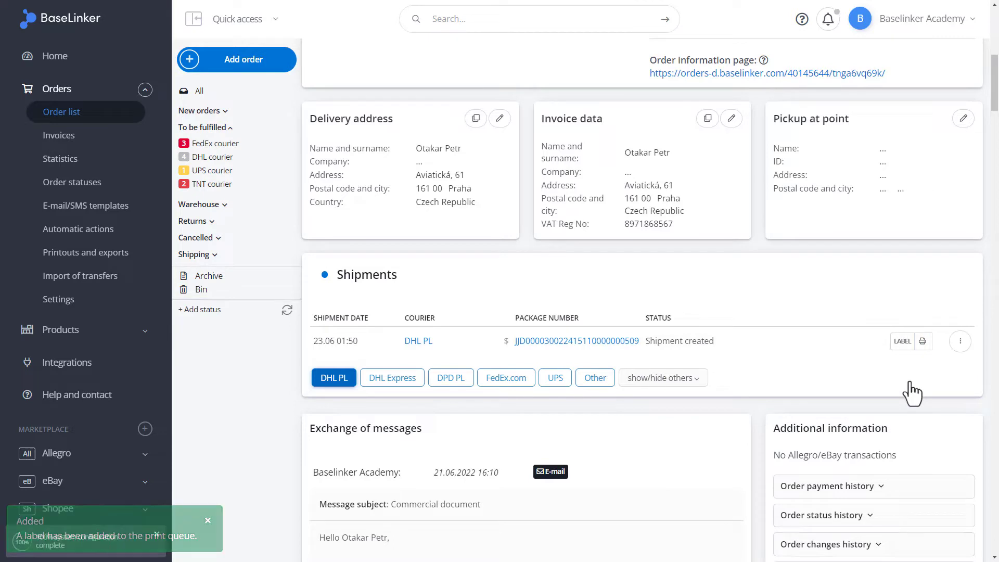
click(960, 343)
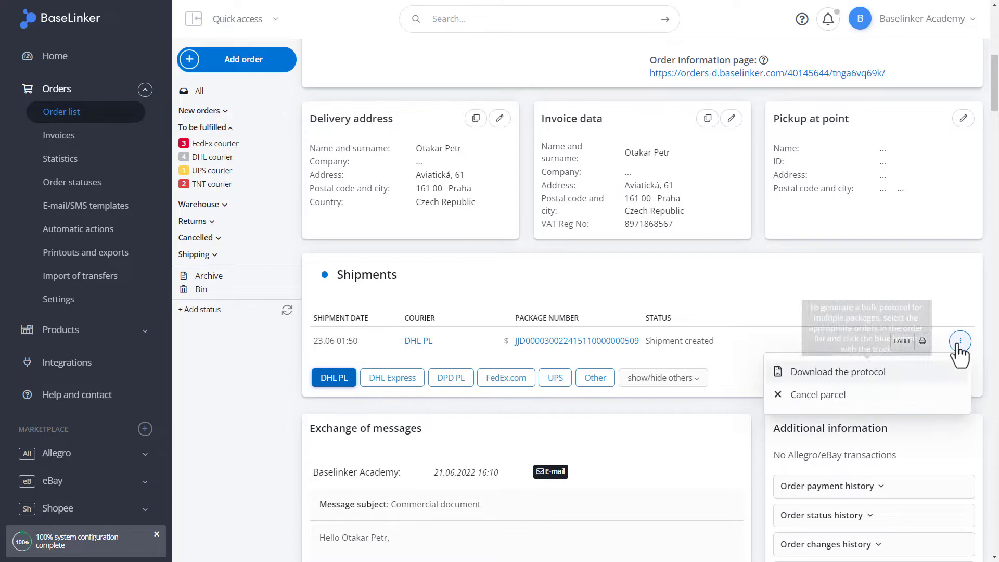
click(837, 371)
- Cancel the DHL PL parcel from the shipment's options menu and confirm with OK
scroll(585, 130, up, 2)
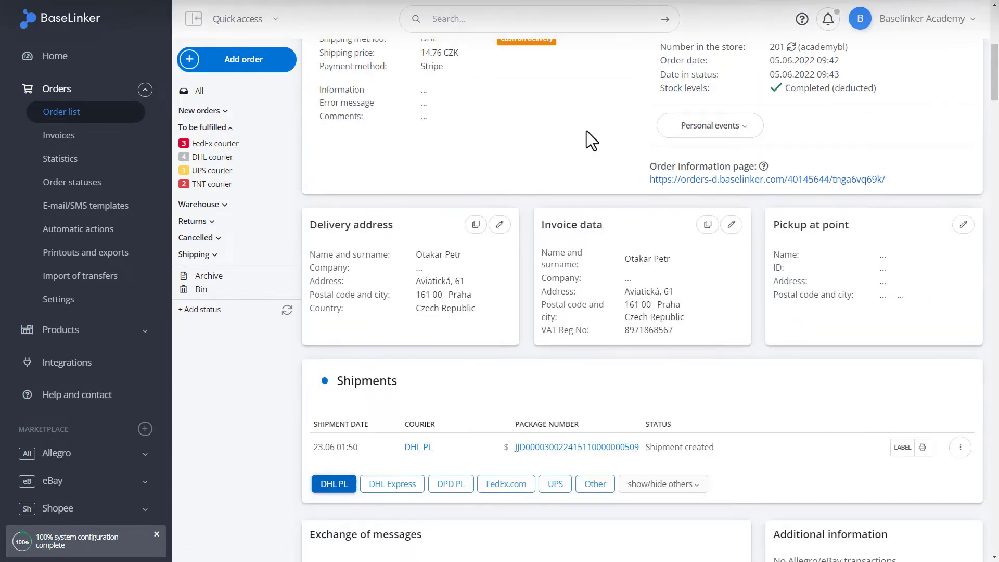
click(960, 447)
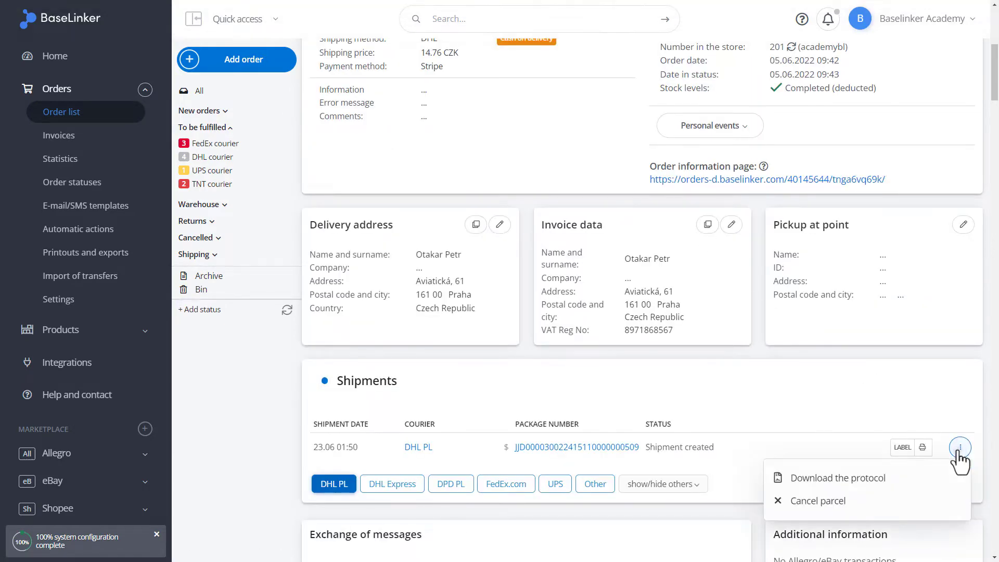
click(914, 501)
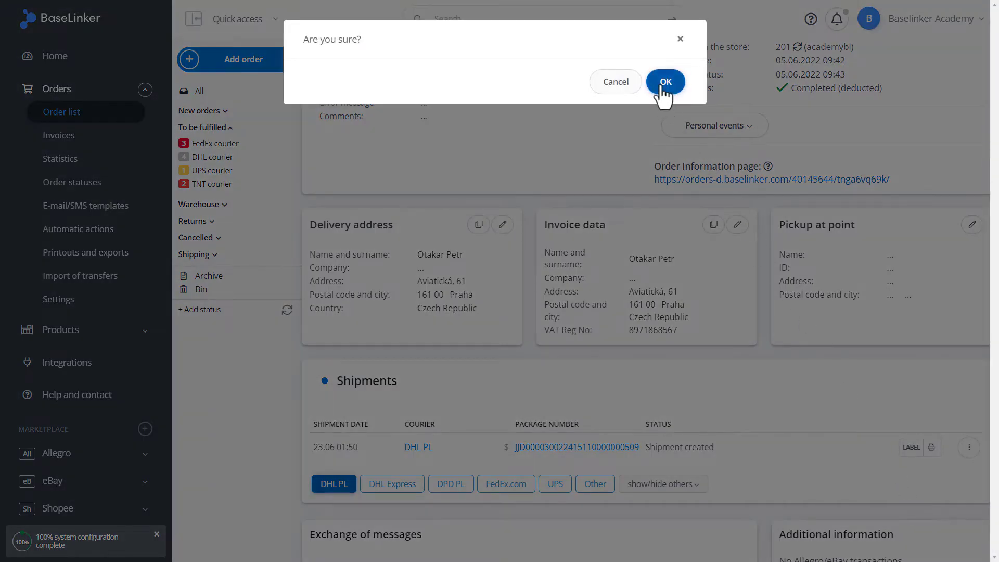
click(663, 84)
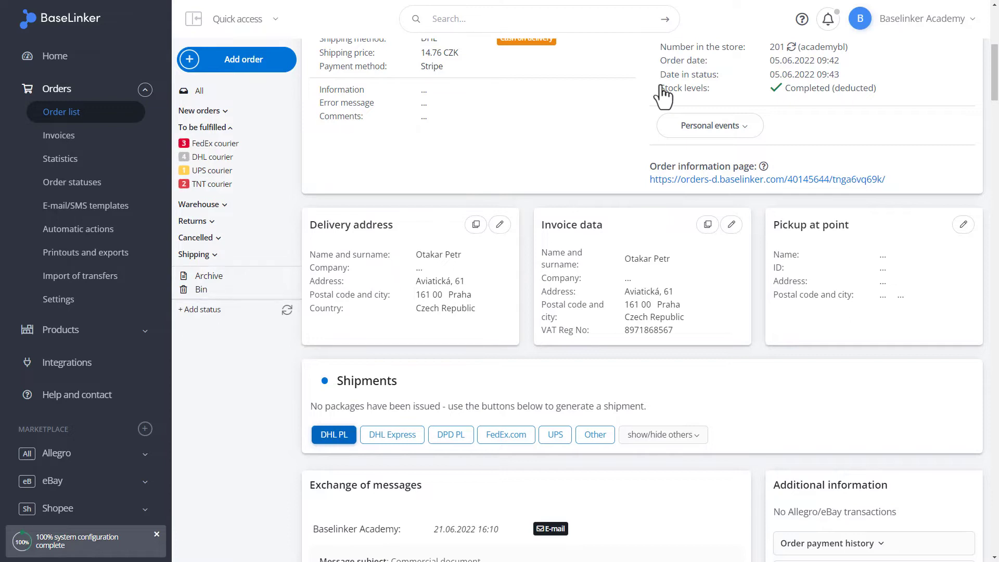
scroll(663, 89, up, 4)
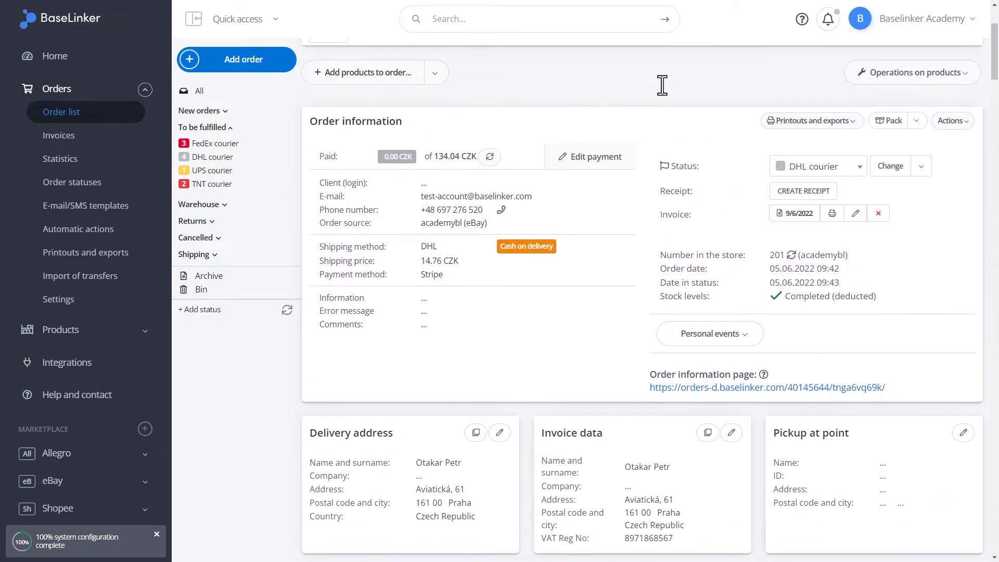
scroll(662, 85, up, 3)
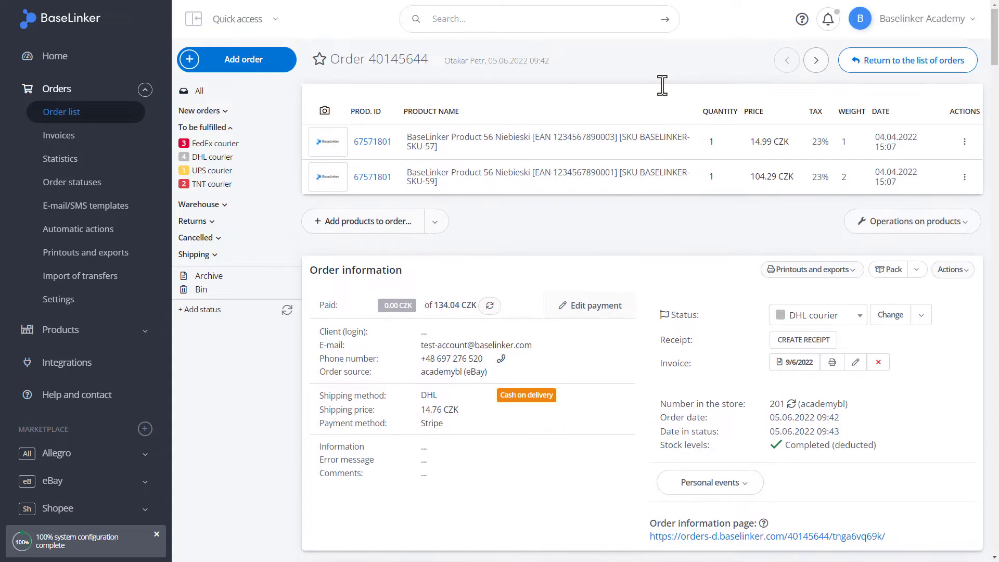
- Back on the order list, select orders 40145644 and 40145075, leaving 40144162 unticked
click(894, 71)
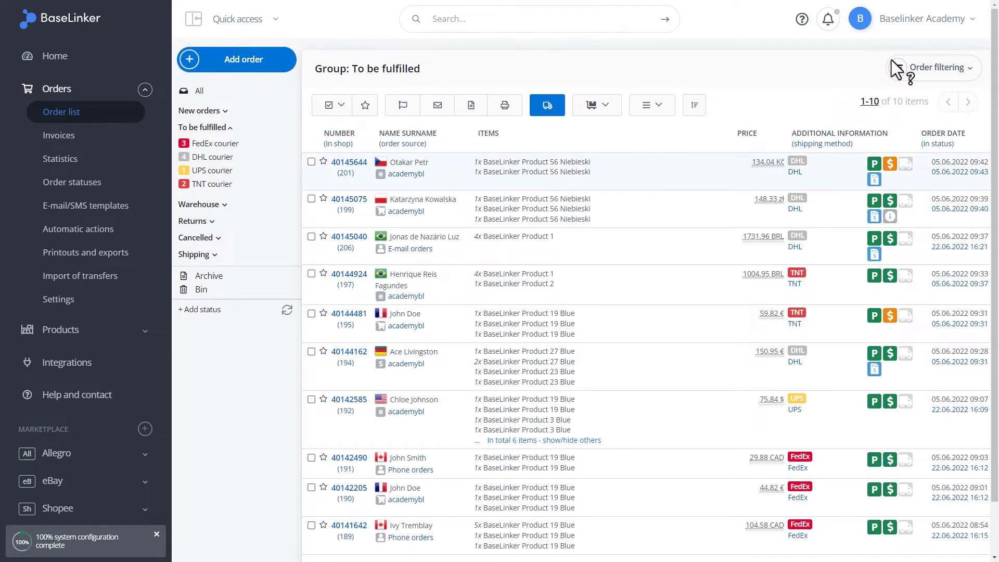
click(311, 163)
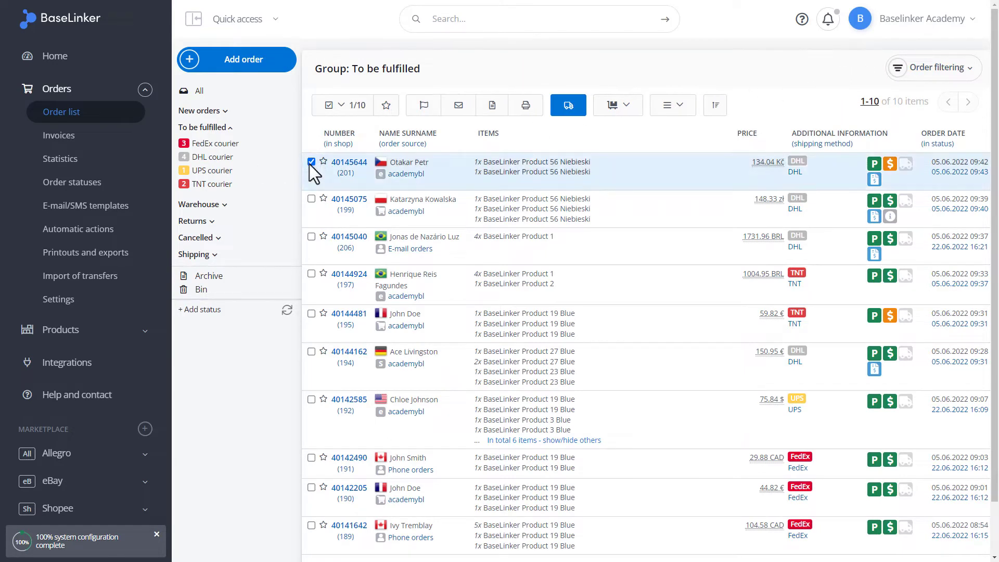
click(311, 199)
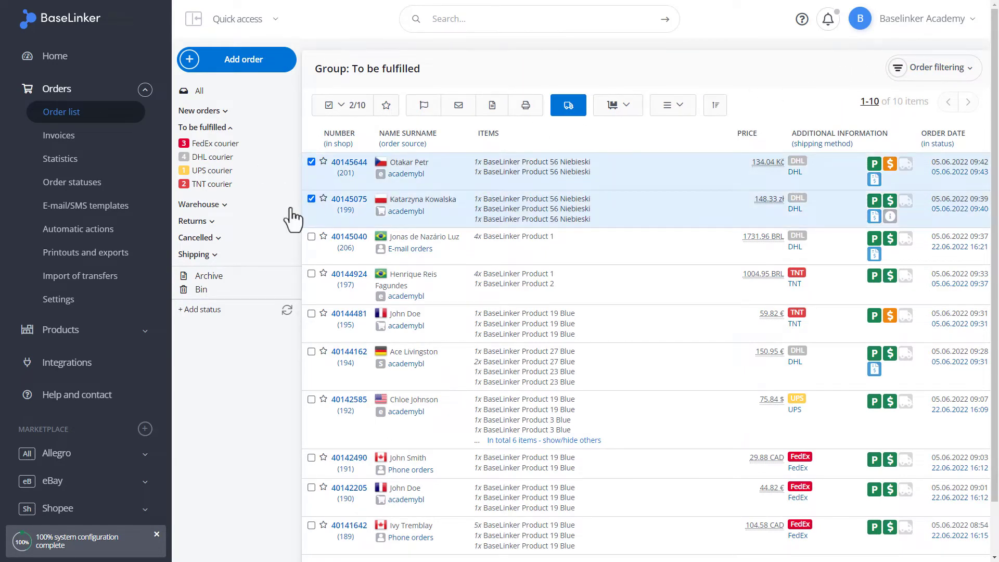
click(311, 352)
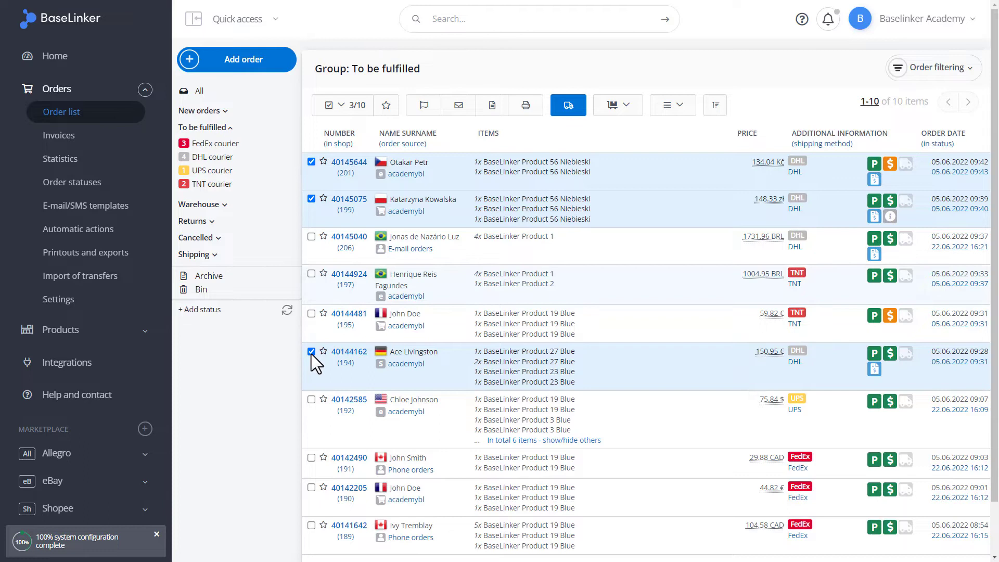
scroll(318, 356, down, 2)
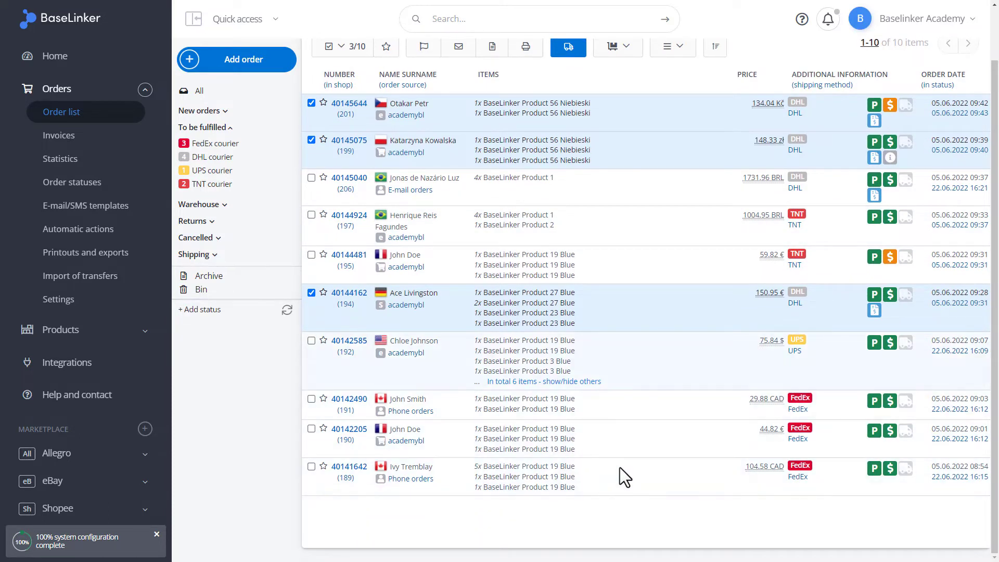
click(312, 293)
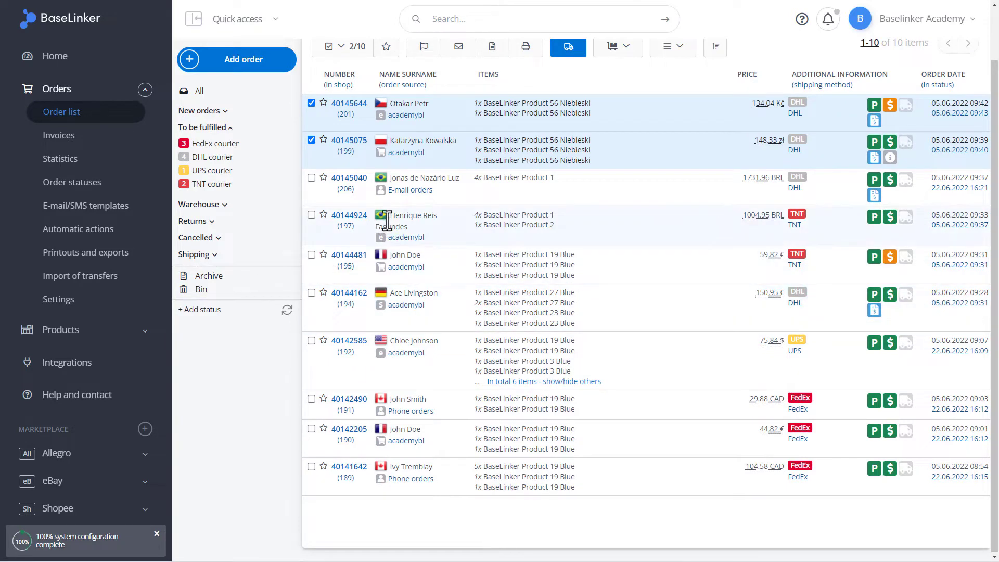
scroll(385, 219, up, 1)
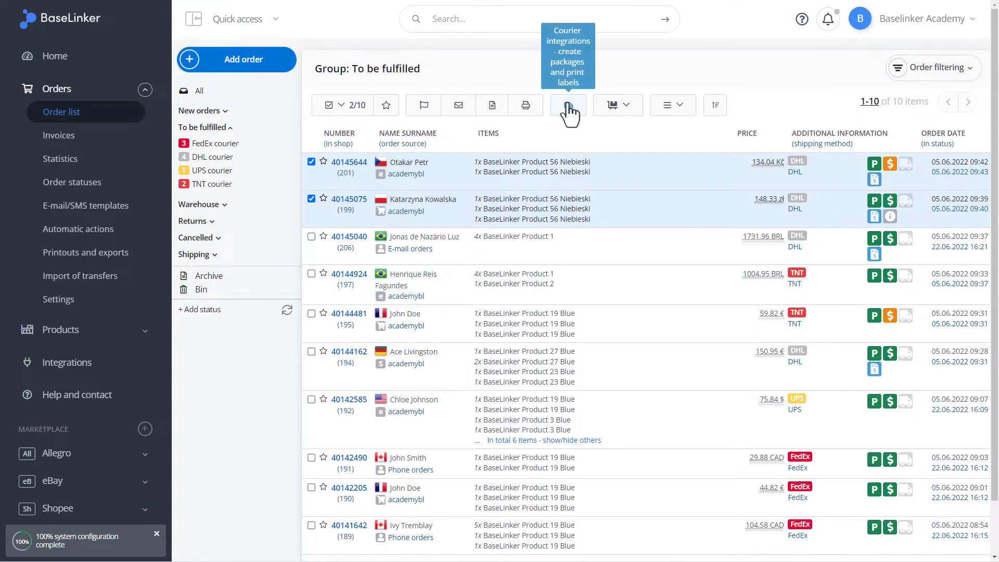
- Send DHL PL packages for both selected orders through the courier integrations
click(569, 111)
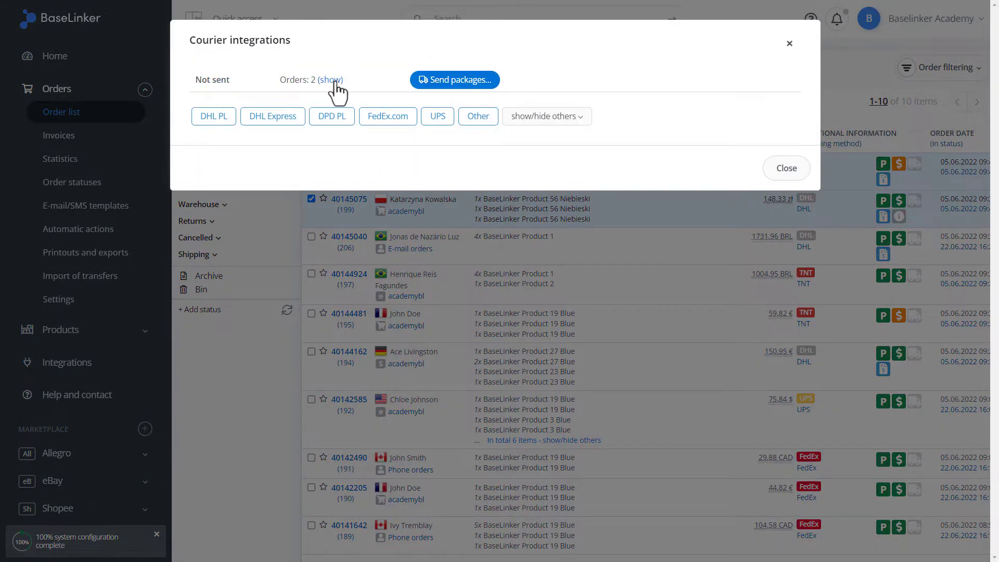
click(331, 80)
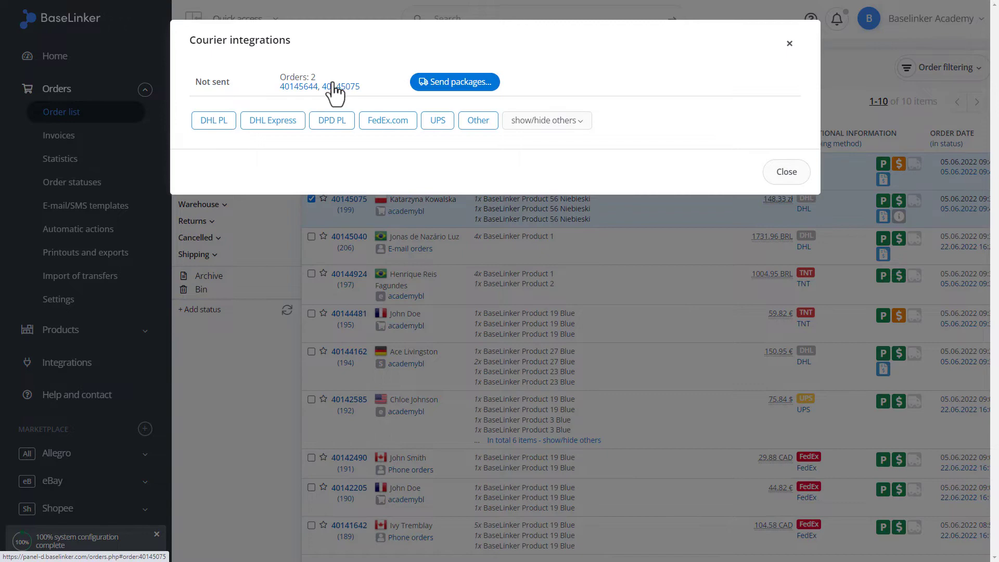
click(206, 125)
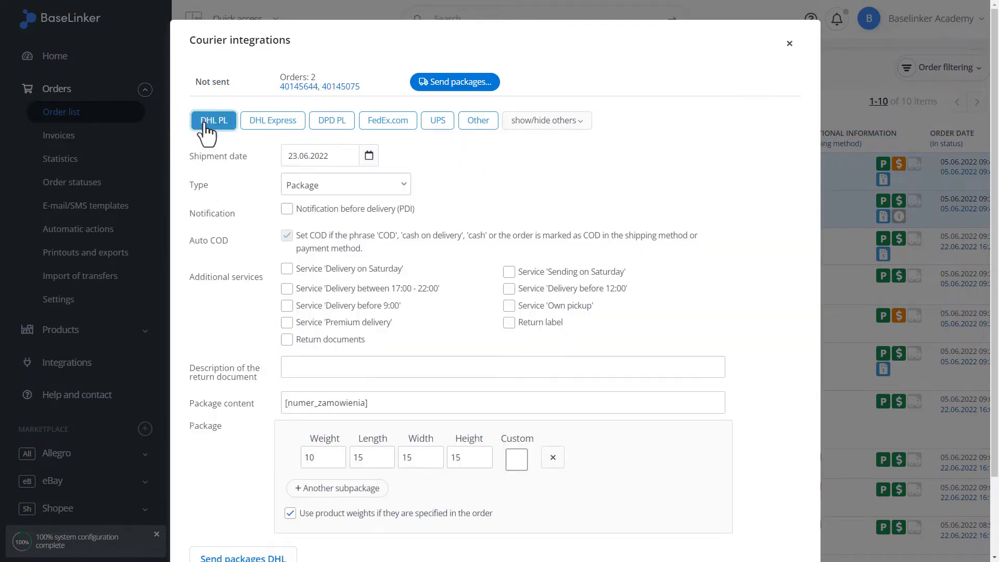
scroll(205, 125, down, 1)
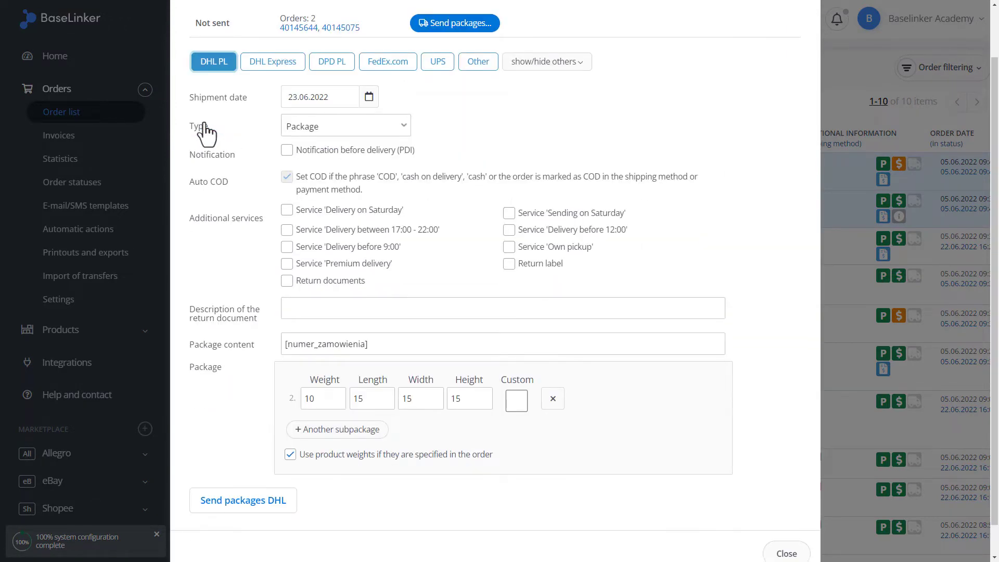
click(250, 501)
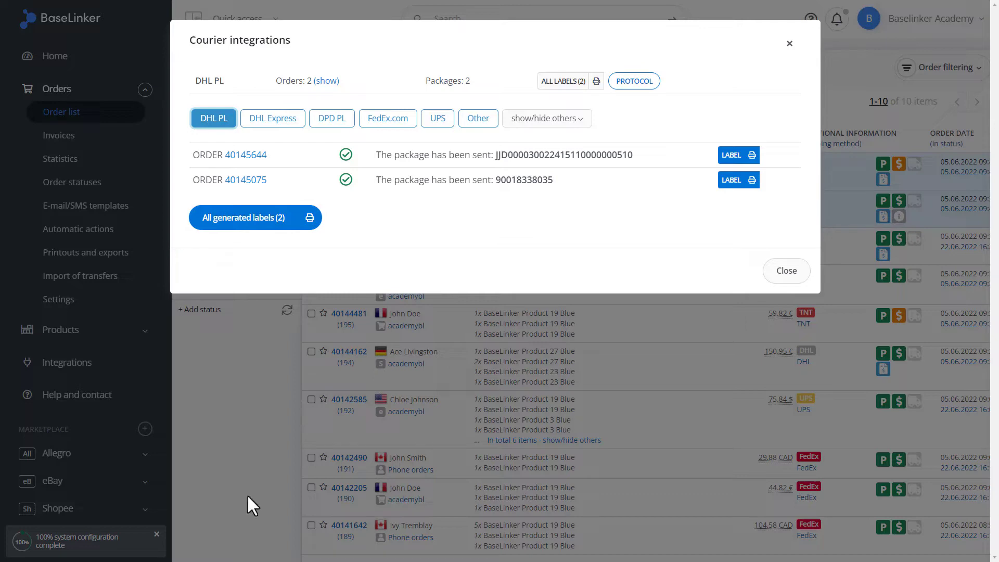
- Open the generated labels PDF and scroll to the second label
click(271, 220)
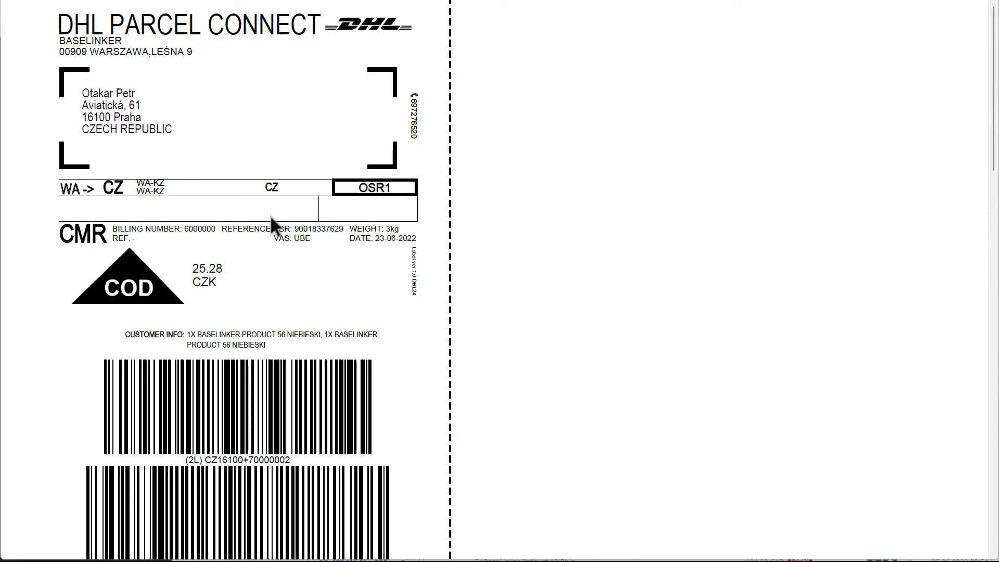
drag(994, 136, 994, 31)
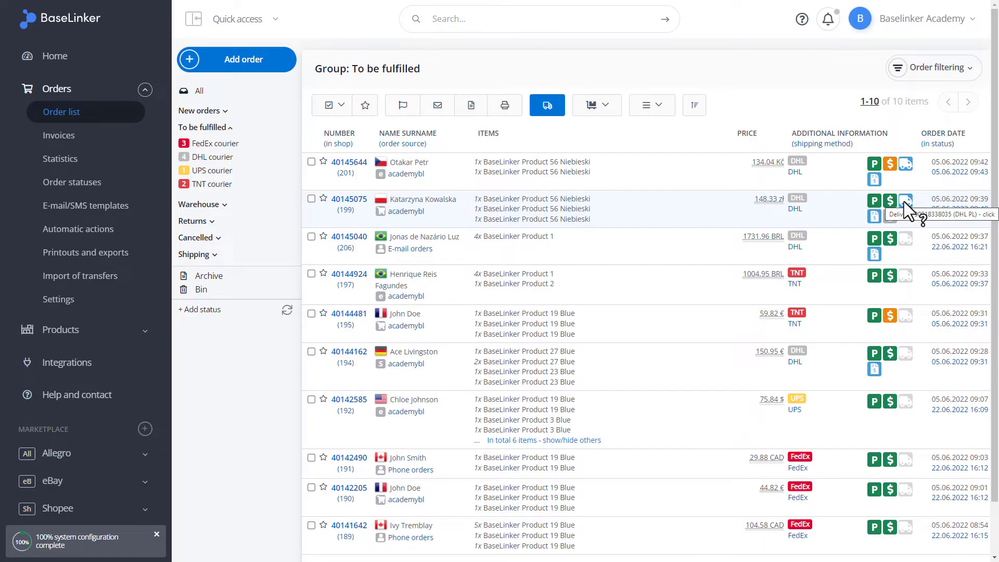
- Copy order 40145075's DHL package number and tracking link from its delivery details
click(901, 201)
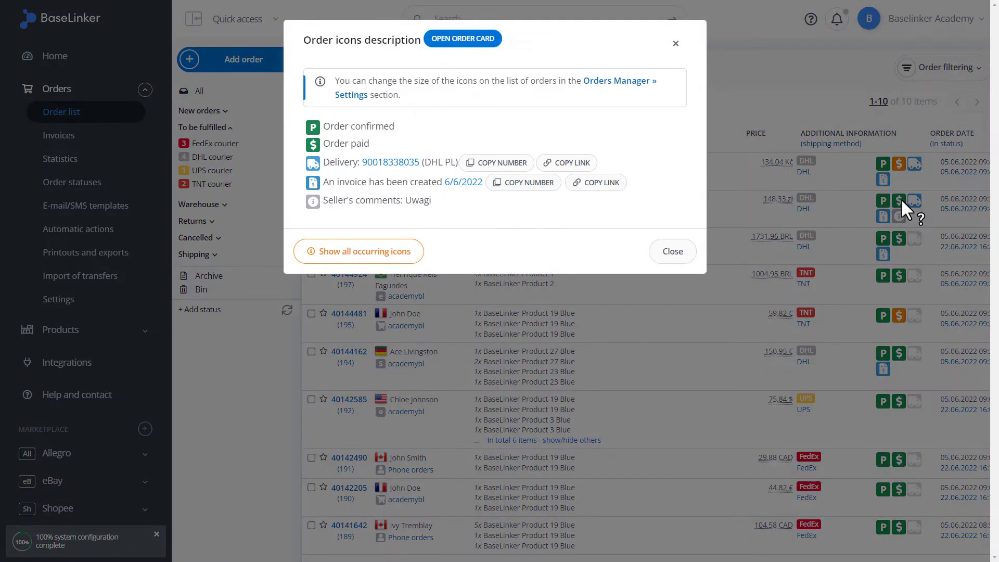
click(500, 166)
click(559, 165)
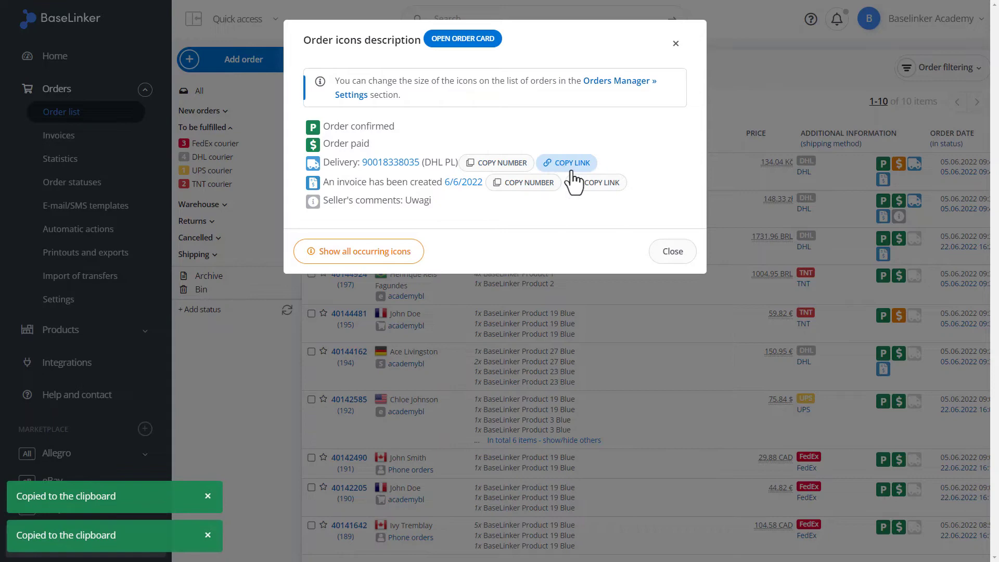
click(667, 255)
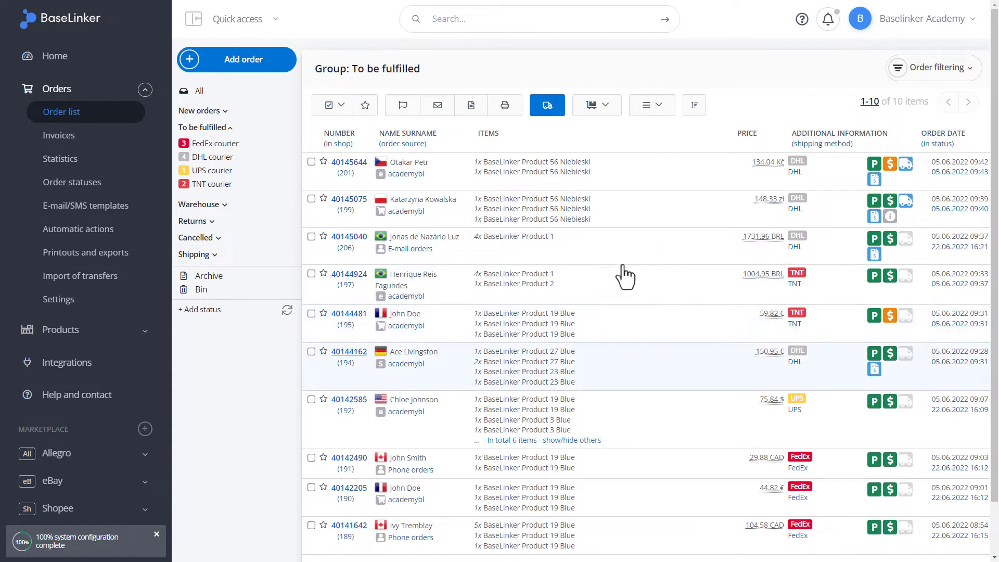
- Select orders 40144162 and 40142490, unticking 40142585 after briefly selecting it
click(311, 352)
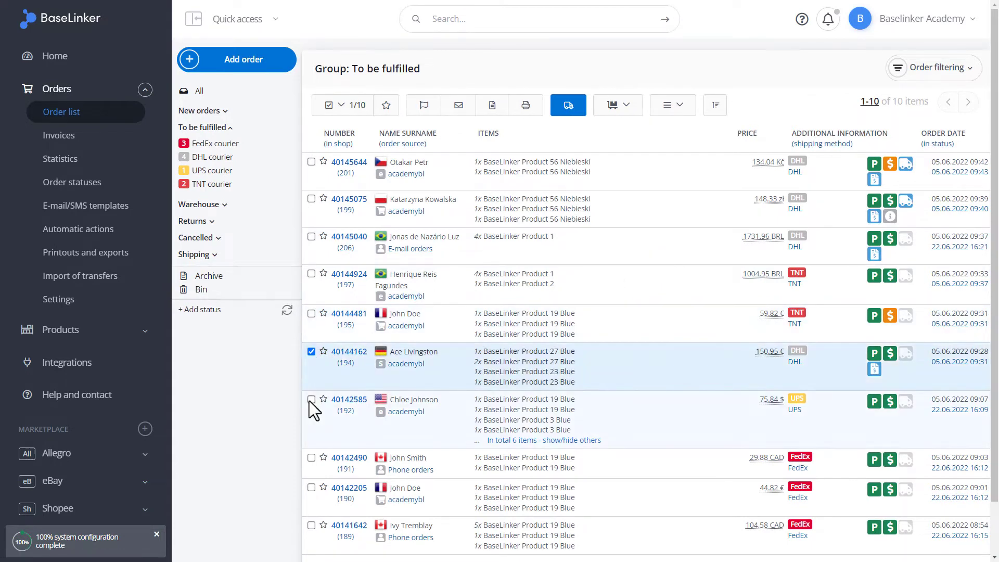
click(311, 399)
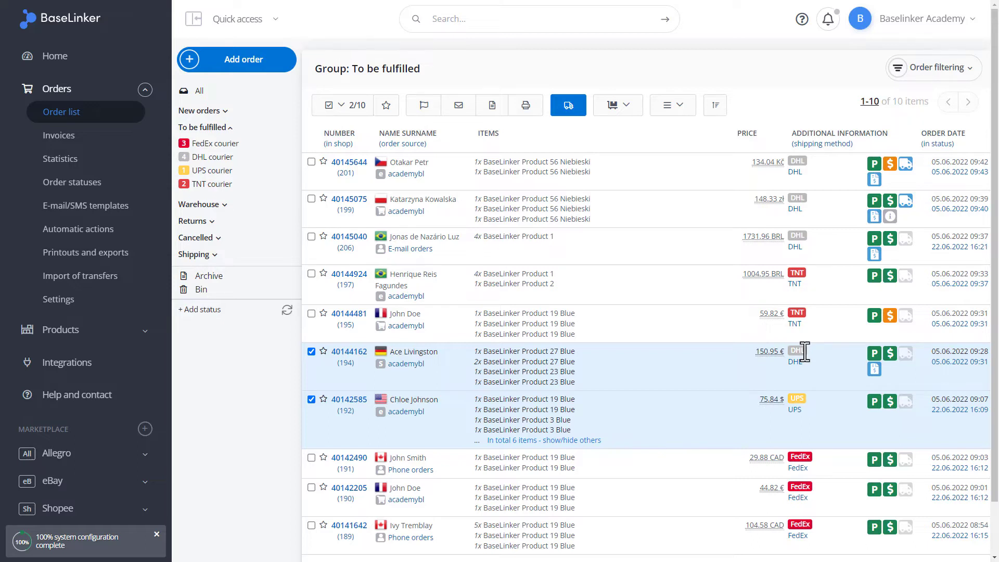
click(311, 399)
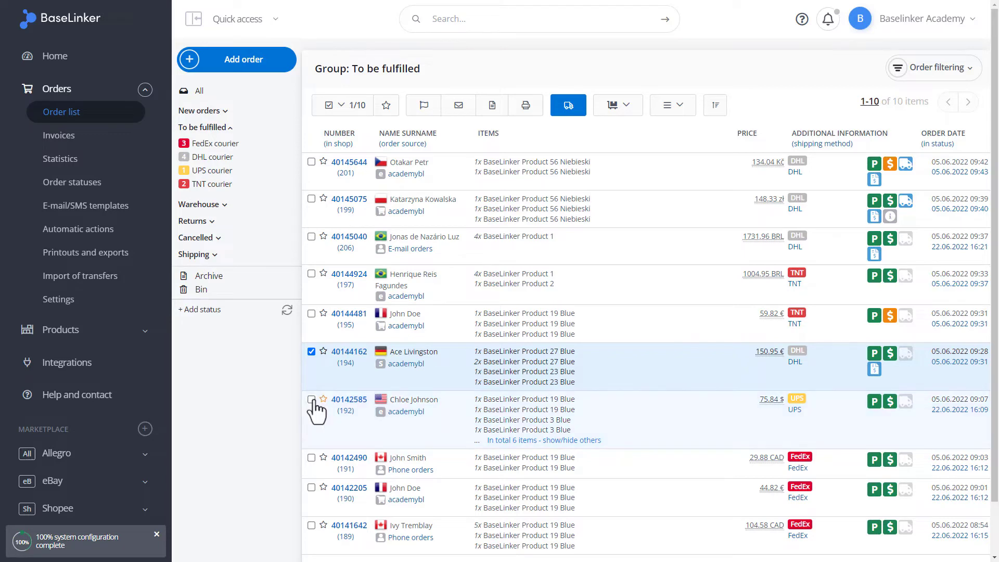
scroll(313, 398, down, 2)
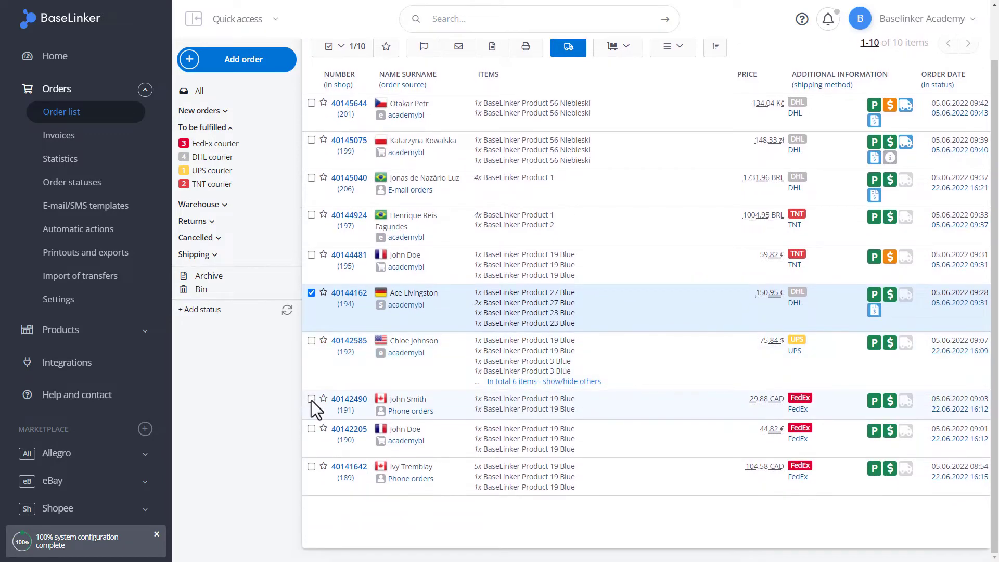
click(311, 399)
- Add order 40142205, display courier labels for the ticked orders, and check 40144162's delivery details
click(311, 429)
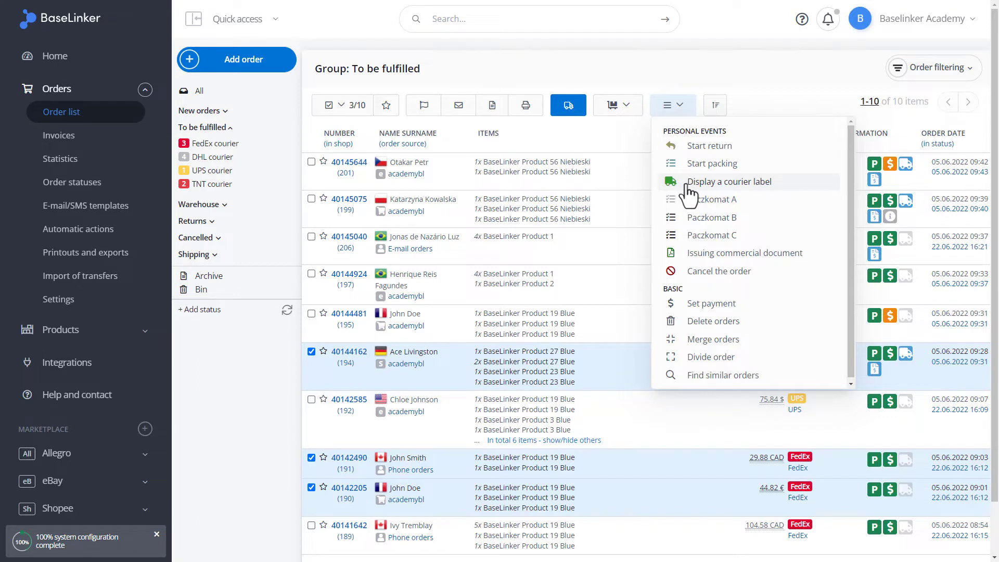
click(687, 185)
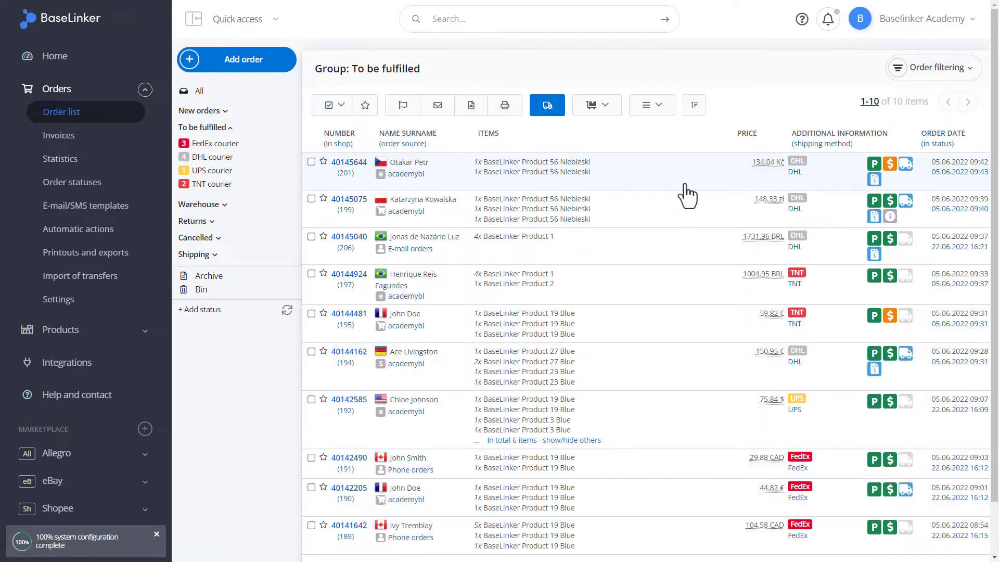
click(903, 353)
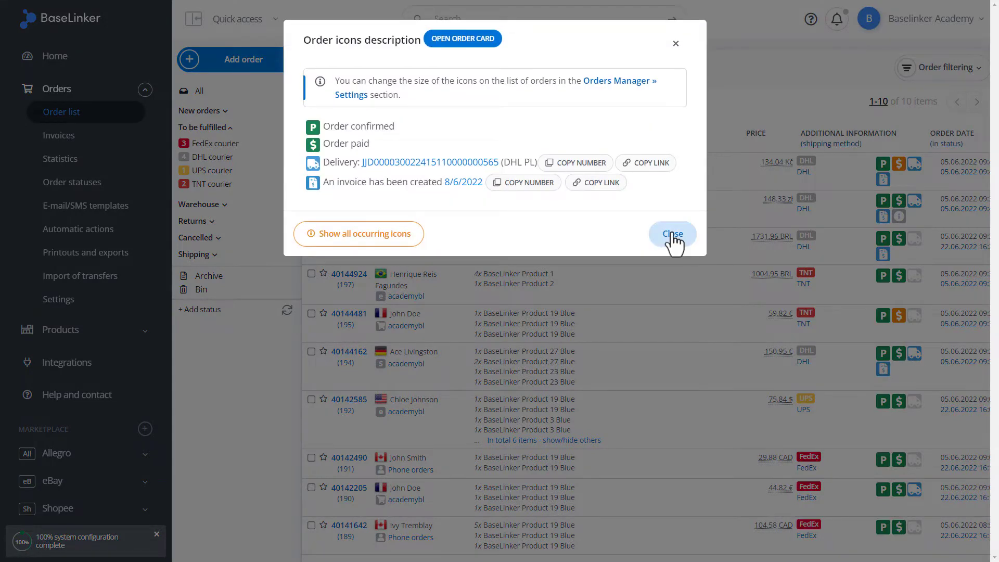
click(673, 237)
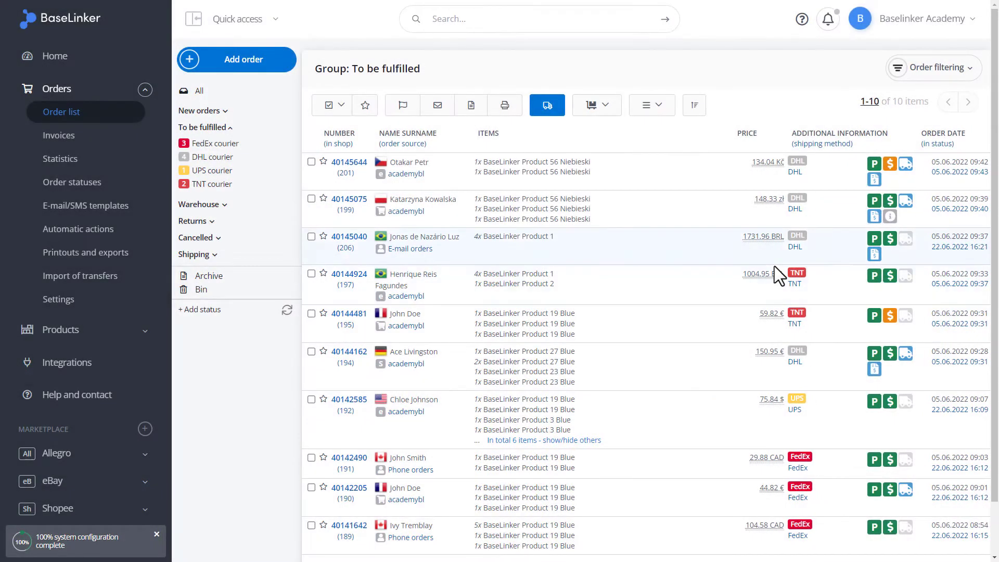
- Filter the To be fulfilled orders by courier module 'None', leaving 6 orders
click(927, 76)
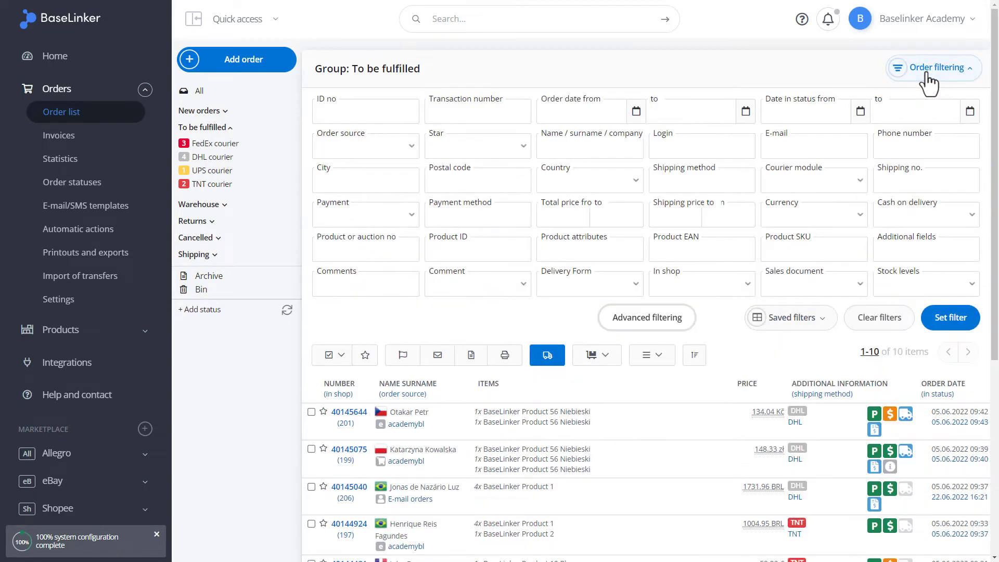
click(820, 182)
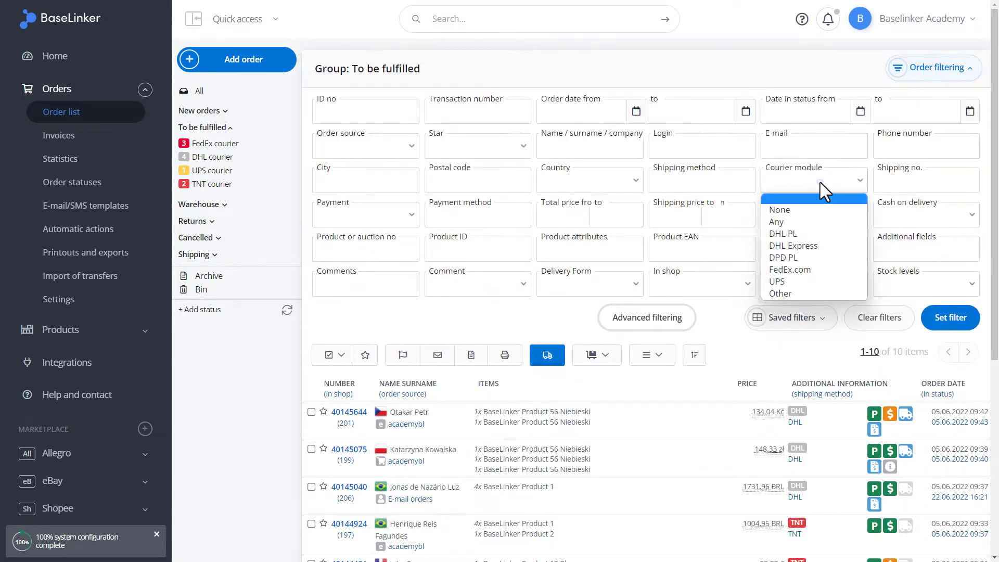
click(798, 210)
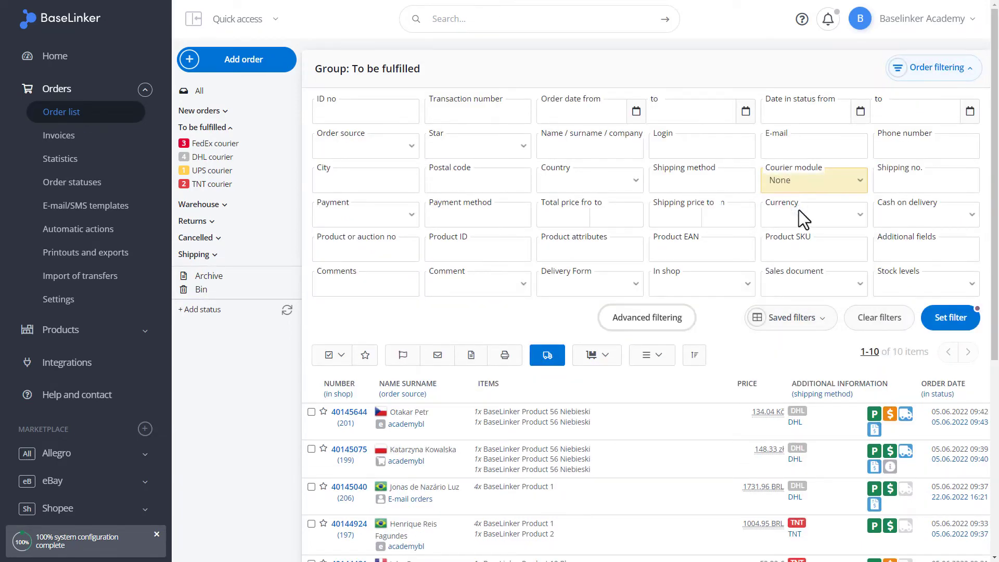
click(939, 318)
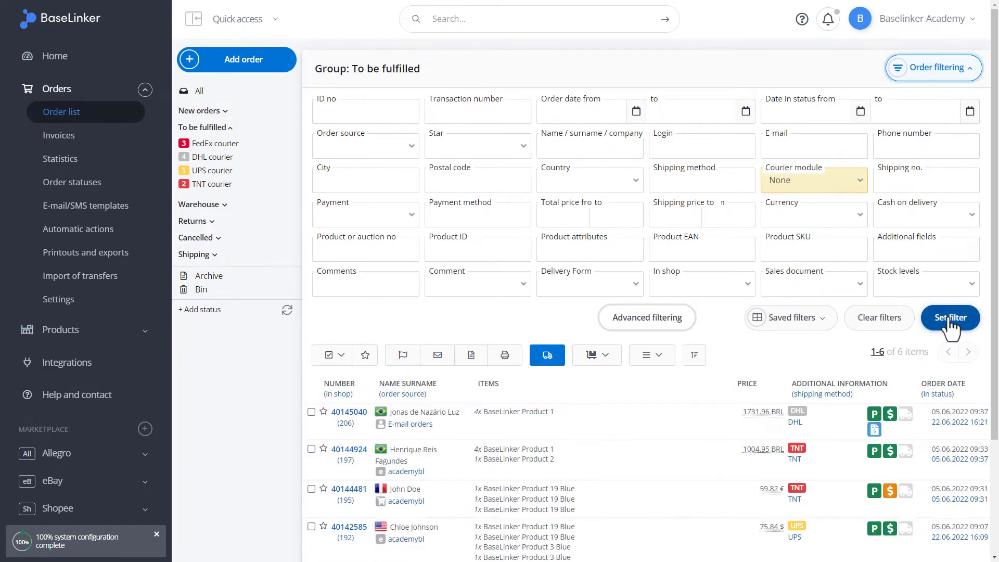
scroll(887, 358, down, 3)
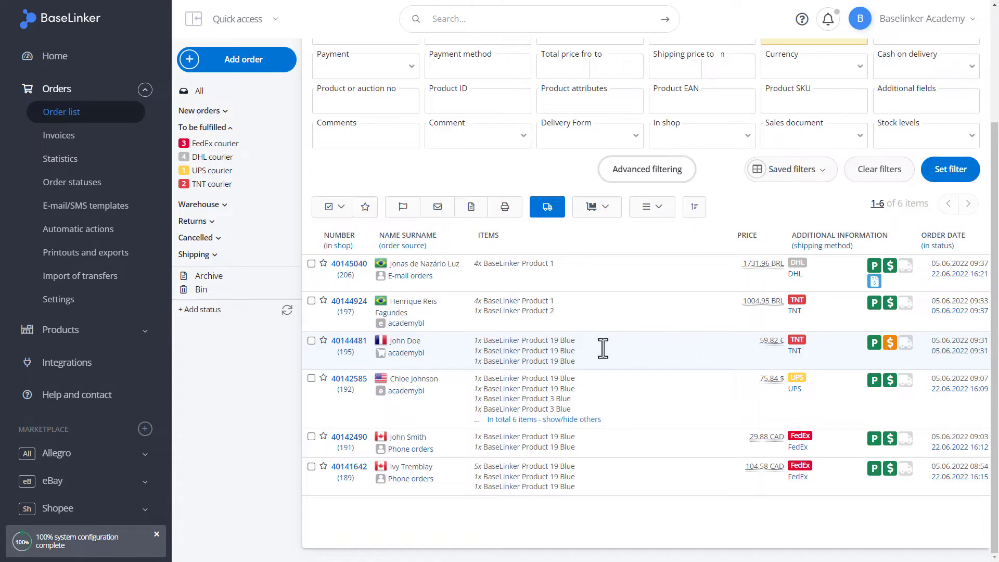
- Open order 40144481 and start an 'Other' manual shipment dated 23.06.2022
click(343, 341)
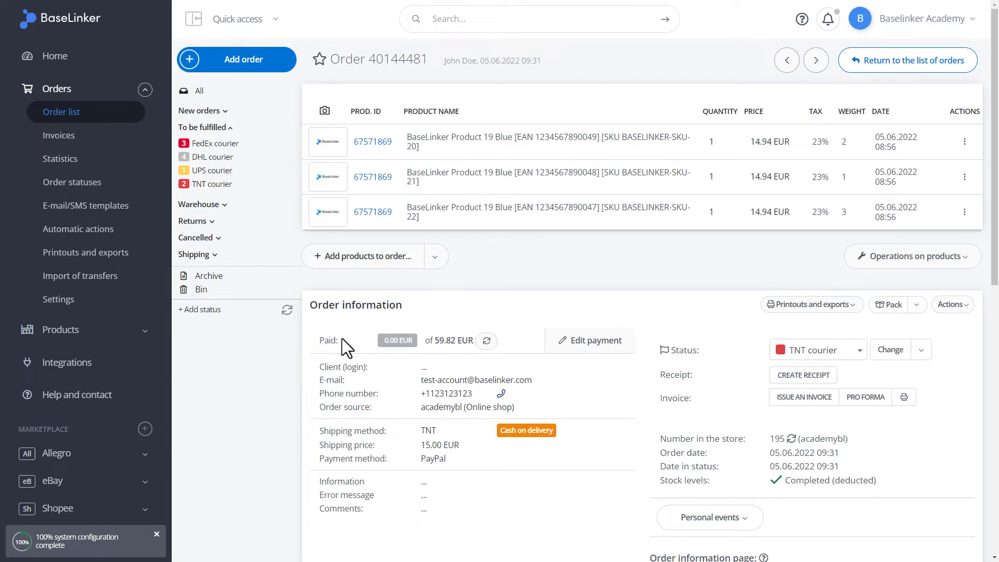
scroll(341, 338, down, 2)
scroll(342, 338, down, 5)
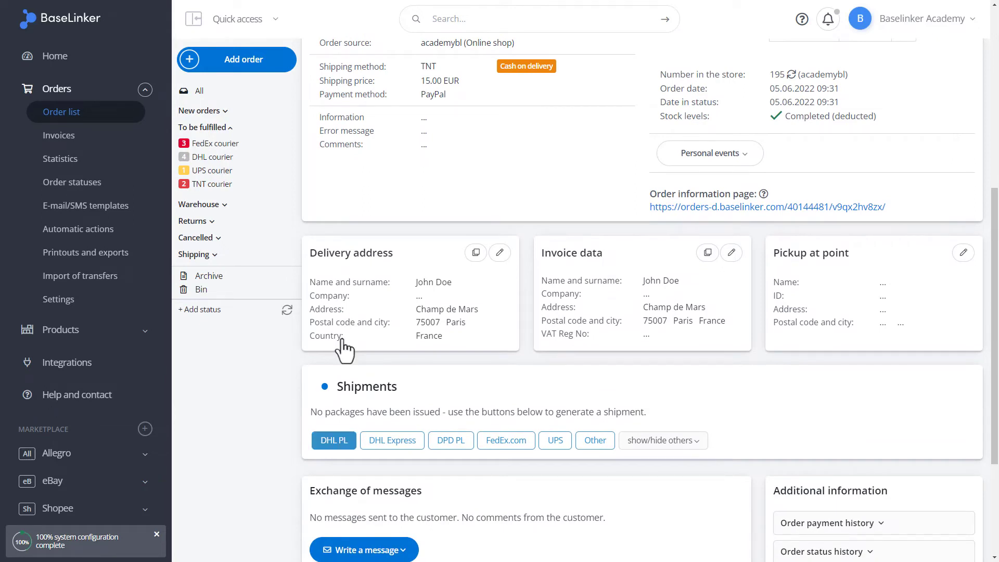
click(596, 441)
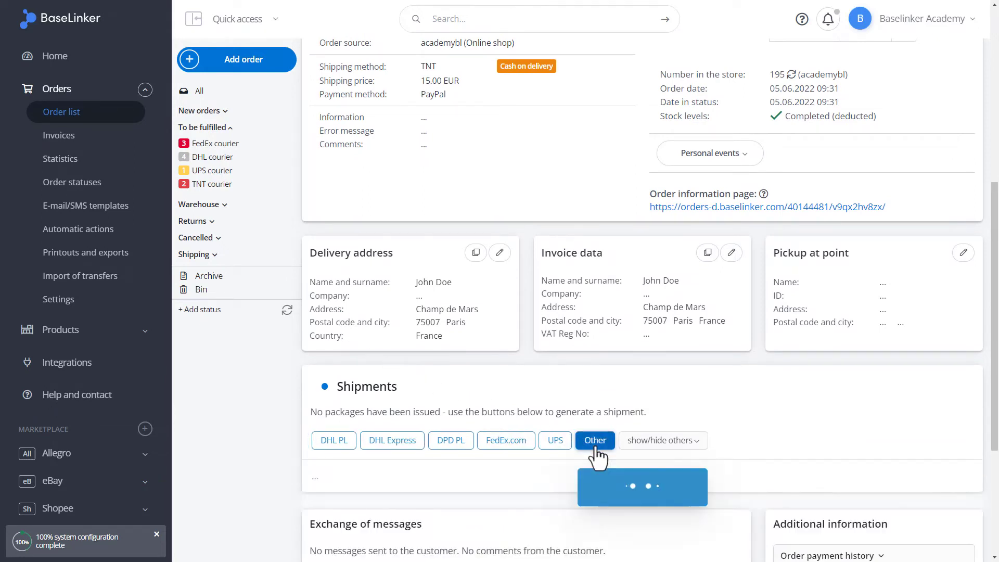
scroll(597, 457, down, 4)
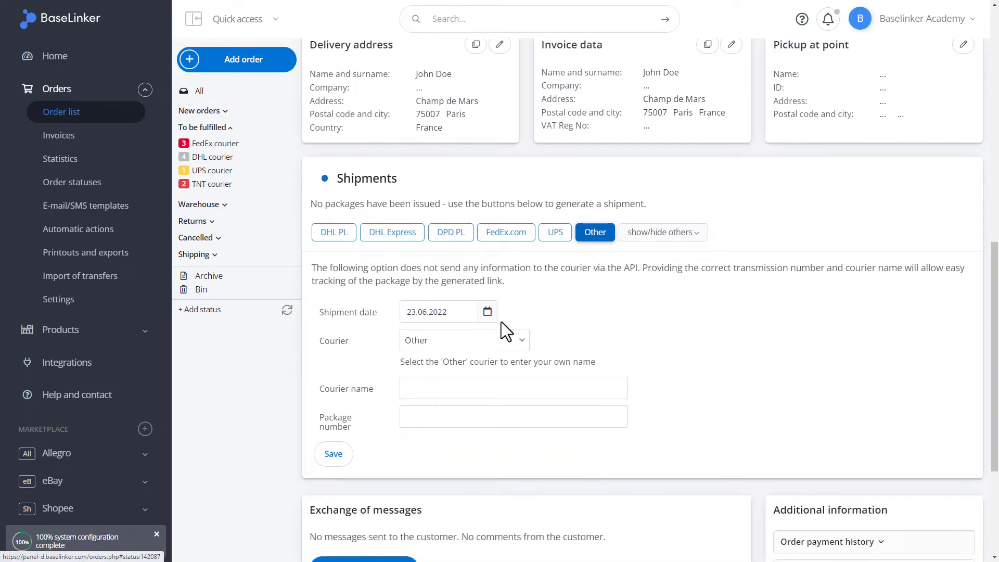
- Save a manual DHL PL shipment with package number 123456789, then open its options menu
click(518, 338)
scroll(517, 336, up, 10)
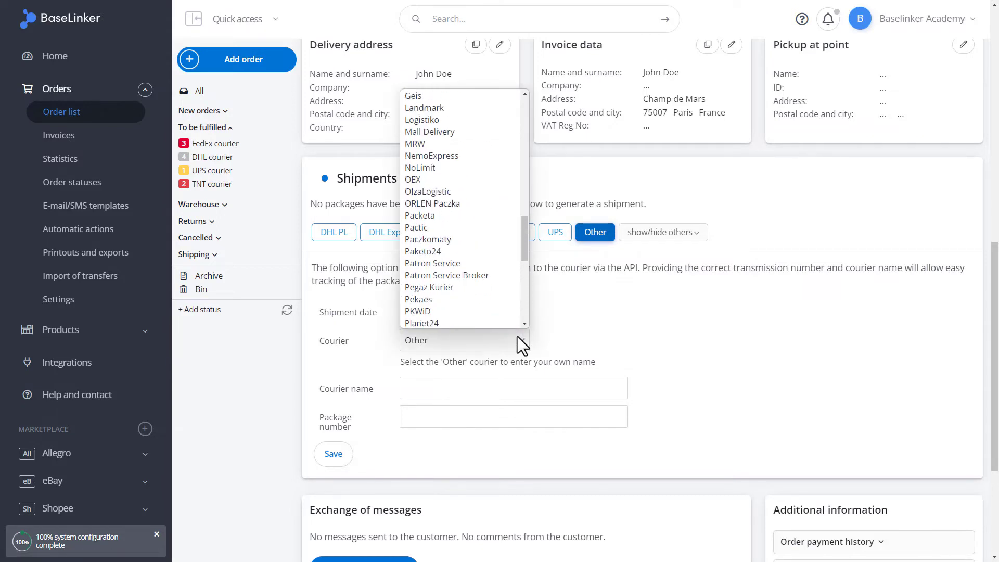
scroll(517, 336, up, 4)
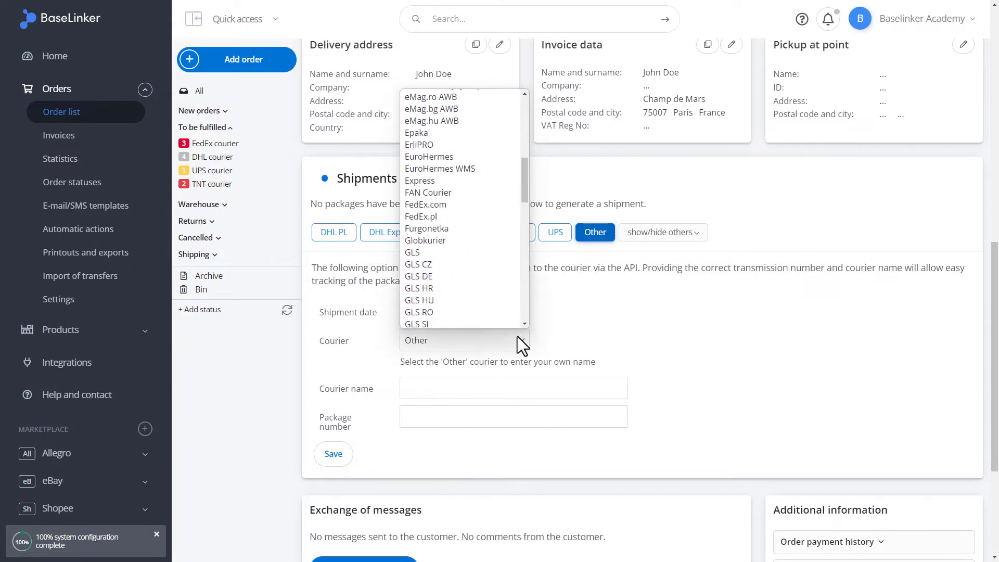
scroll(491, 267, up, 5)
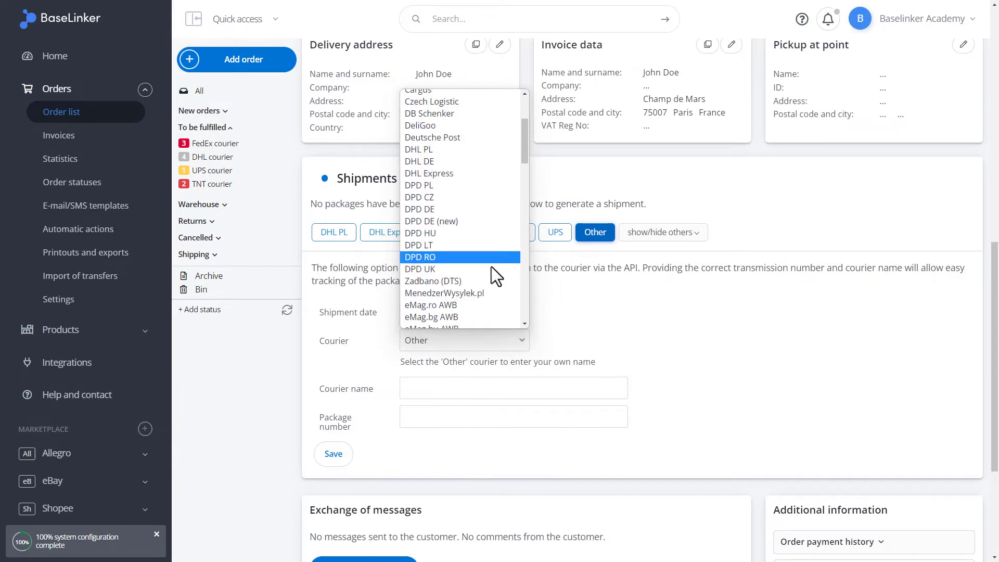
click(407, 150)
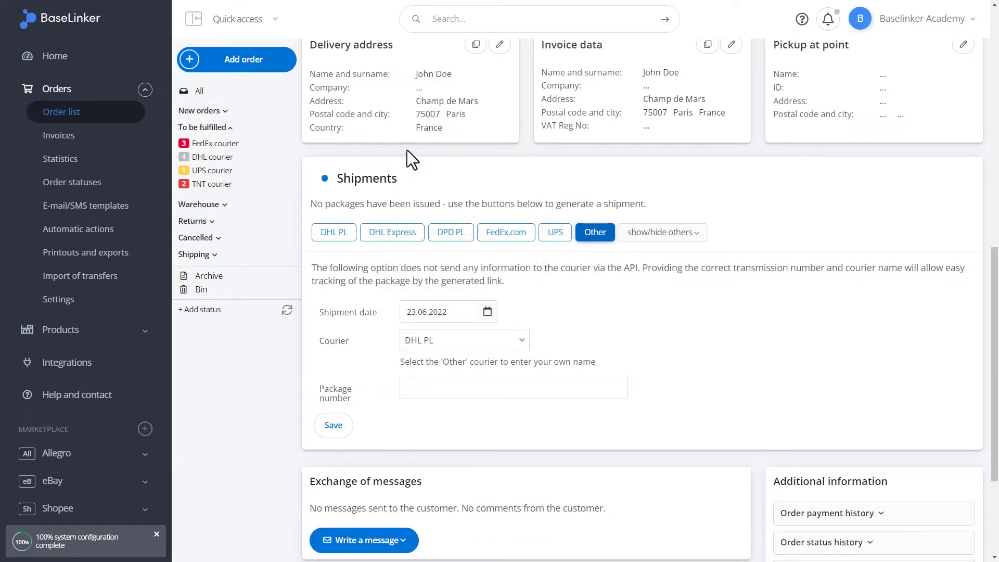
click(440, 391)
text(123456789)
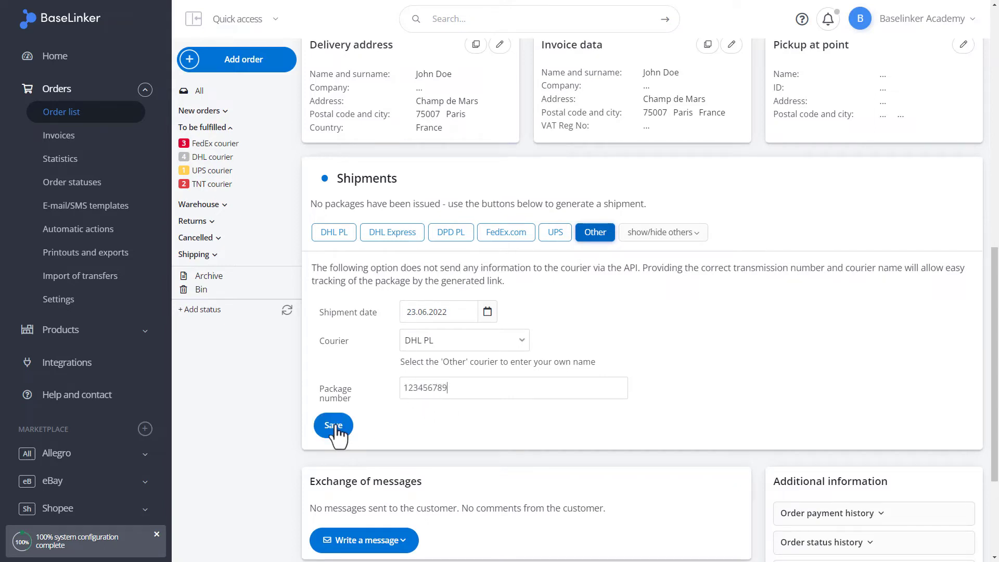
click(334, 426)
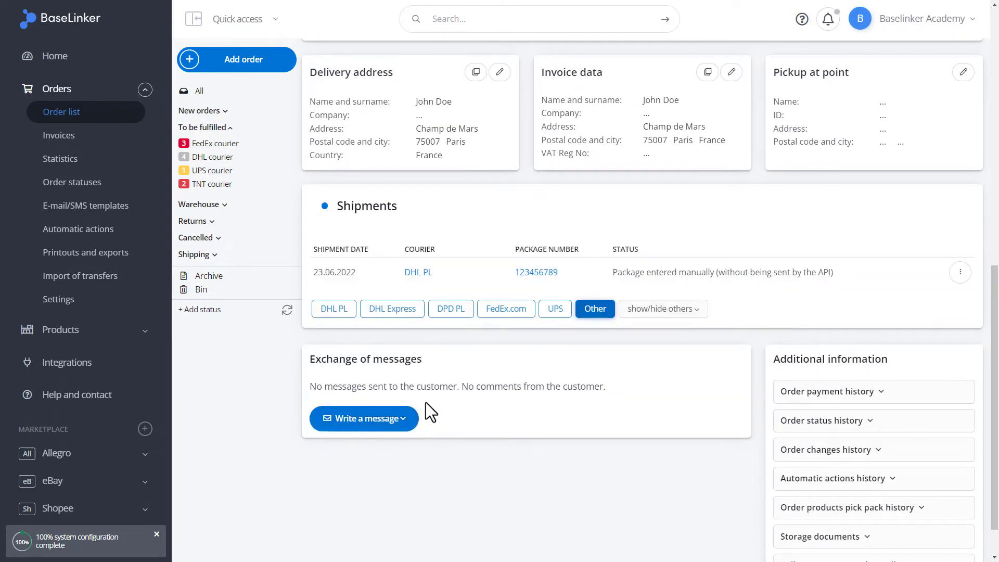
click(960, 272)
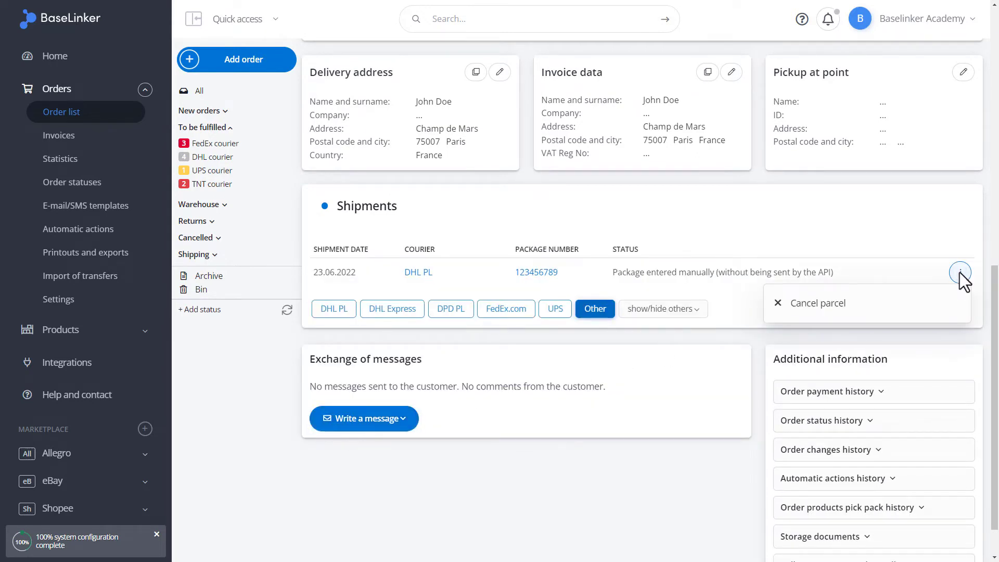
- Cancel parcel 123456789 and check the deletion entry in the order's change history
click(942, 308)
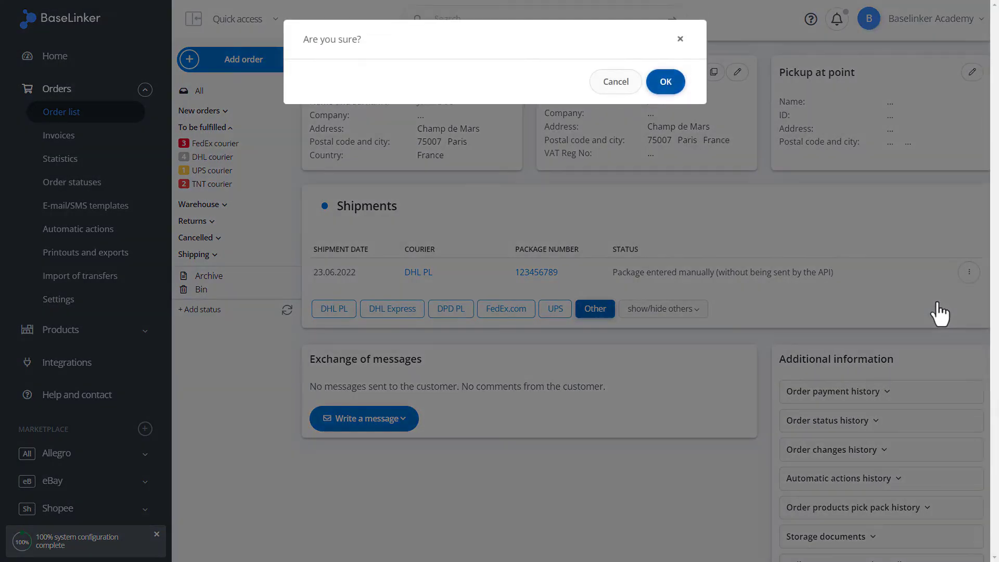
click(662, 83)
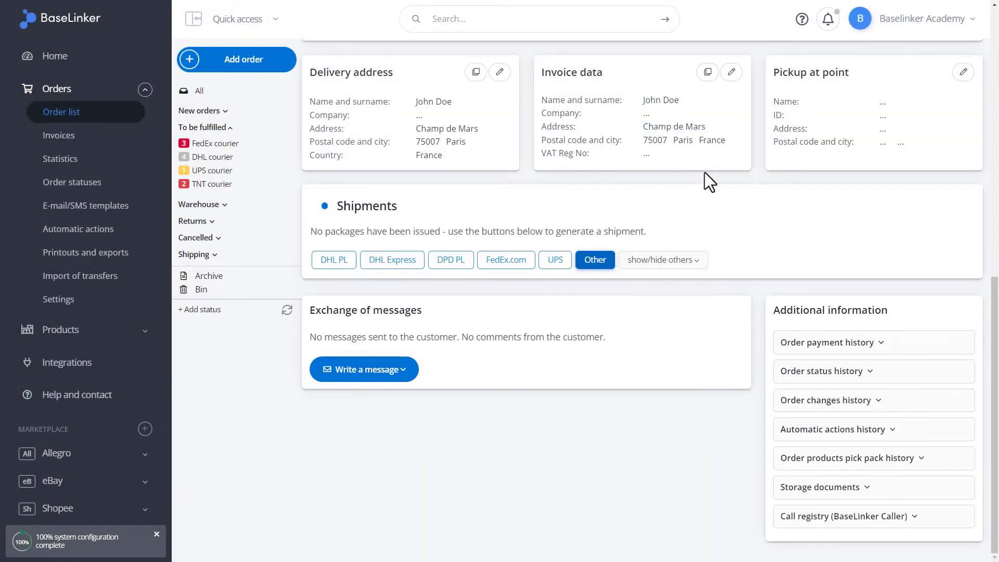
click(822, 400)
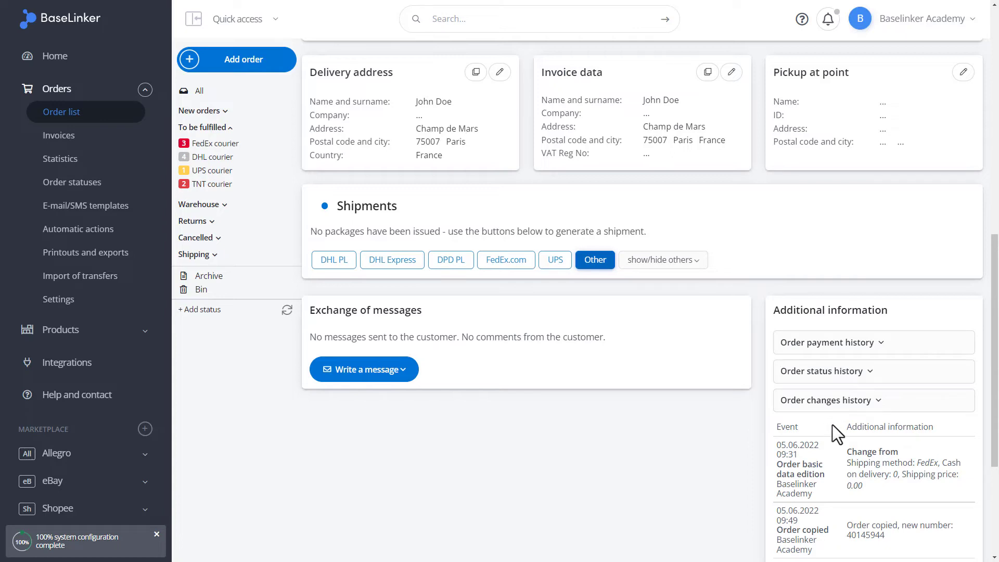
scroll(834, 429, down, 3)
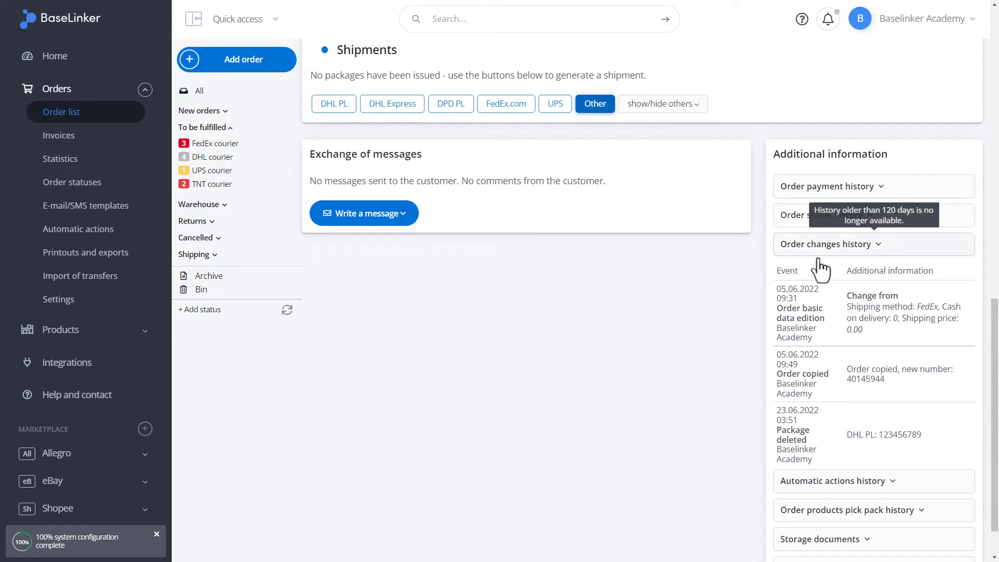
scroll(820, 268, up, 4)
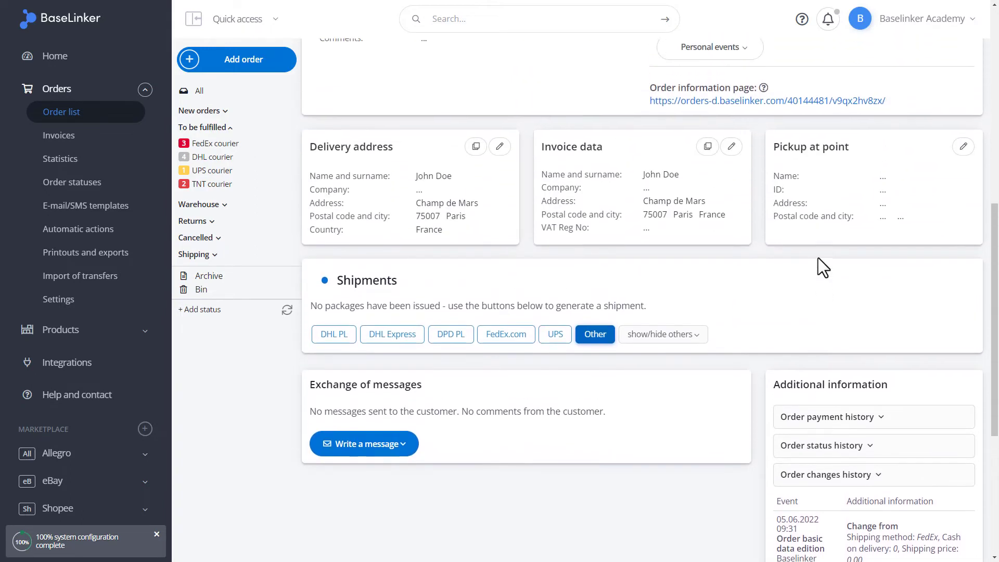
scroll(874, 457, up, 3)
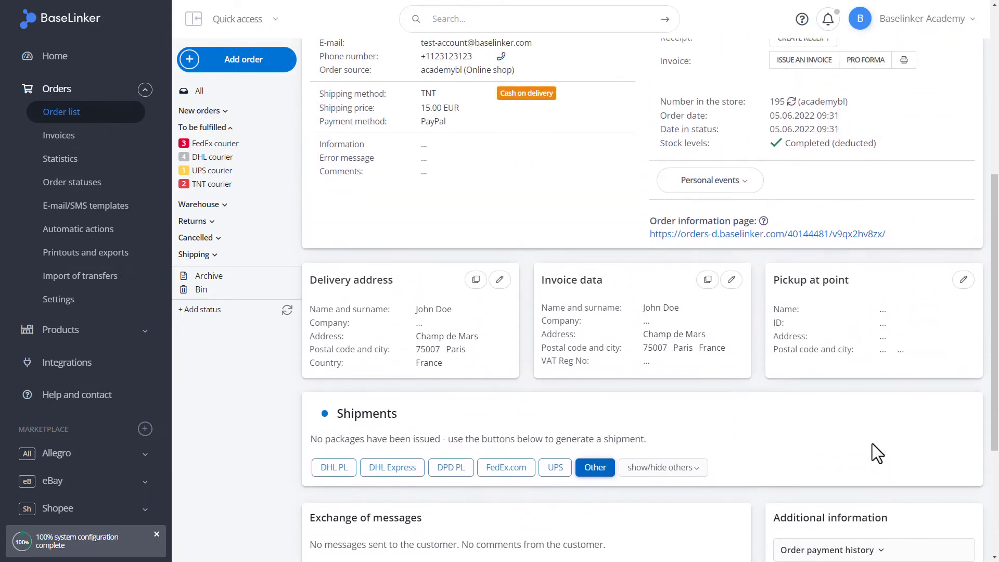
scroll(872, 444, up, 3)
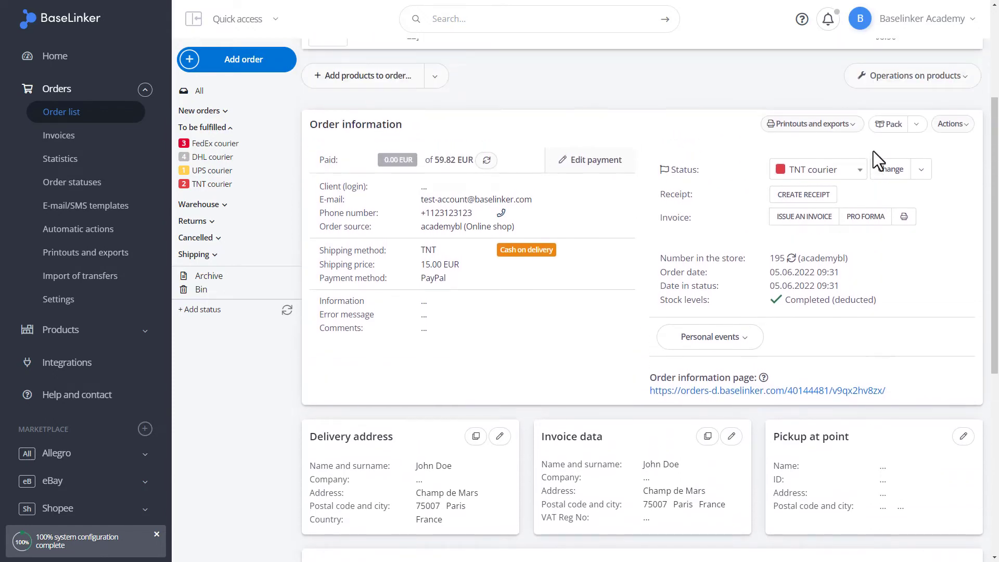
scroll(873, 150, up, 4)
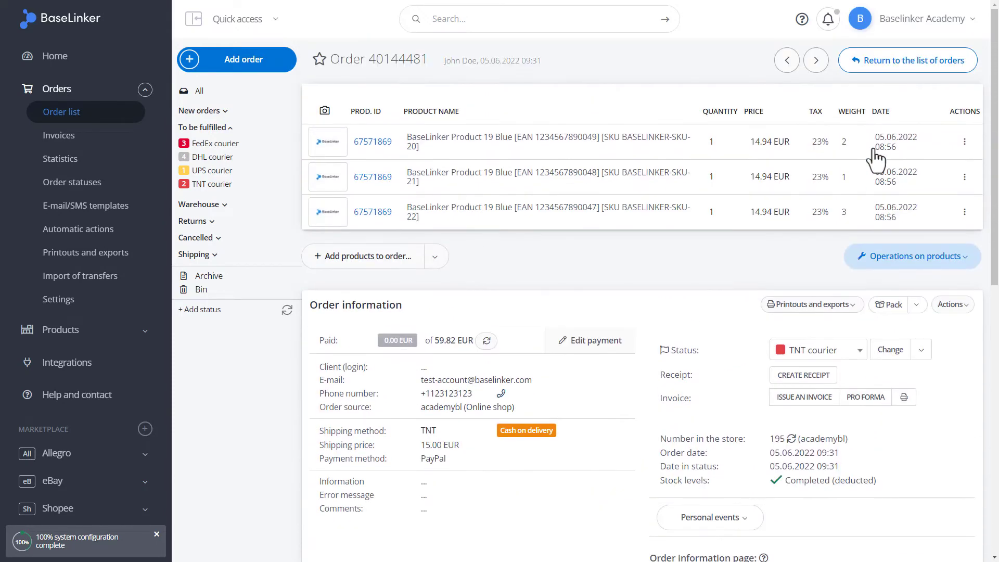
- Return to the order list, collapse the filters, and browse Integrations to the DPD integration
click(874, 67)
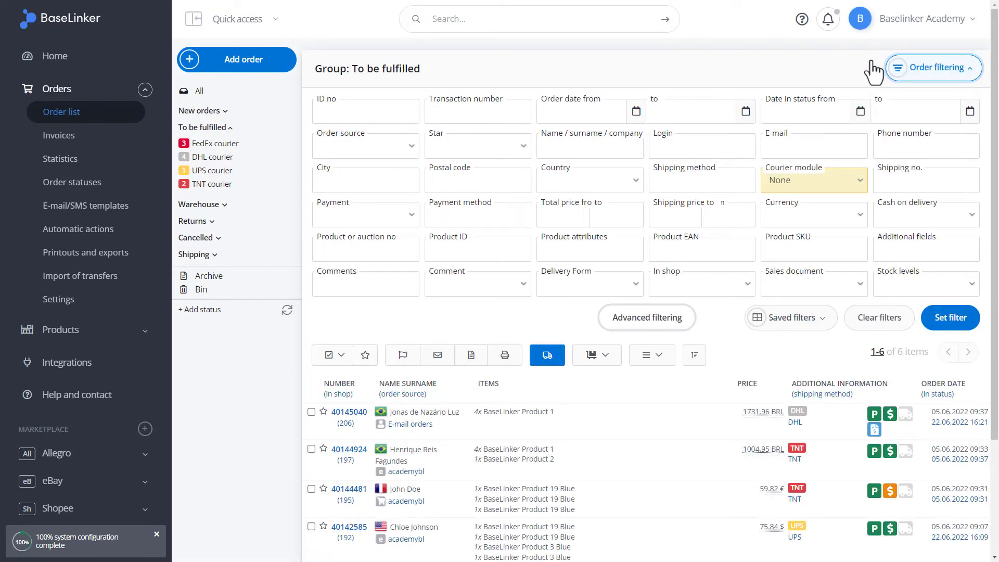
click(925, 80)
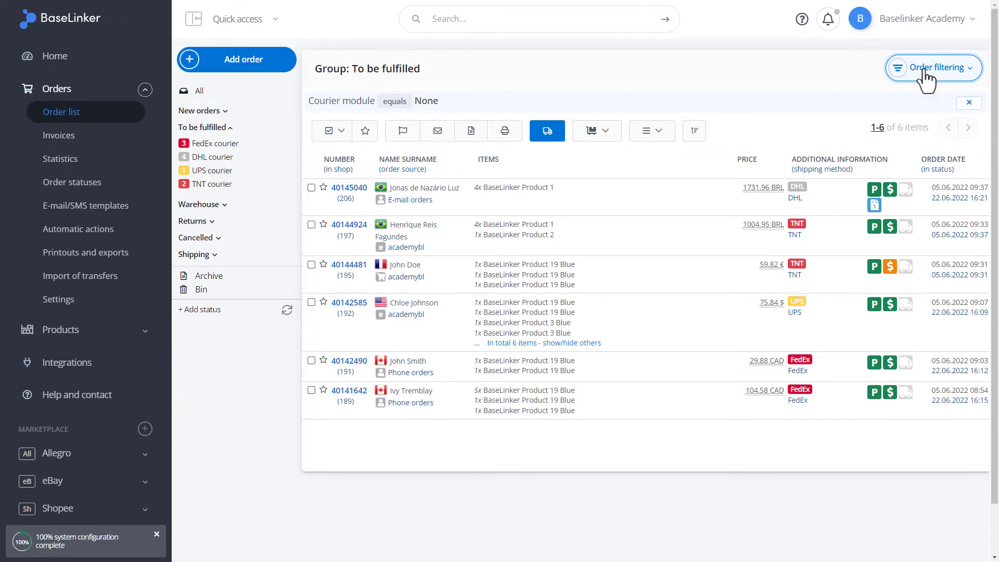
click(66, 371)
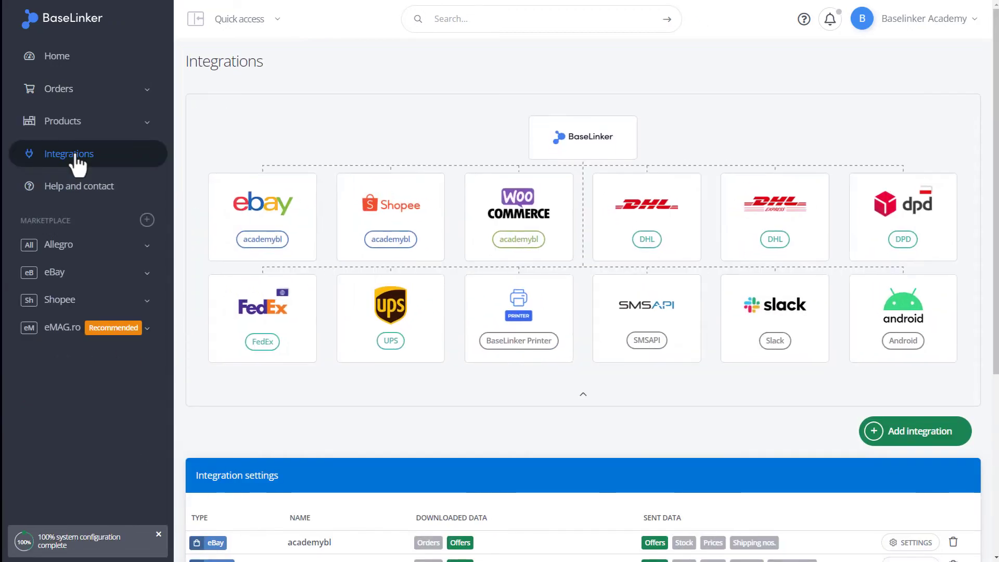
scroll(189, 188, down, 2)
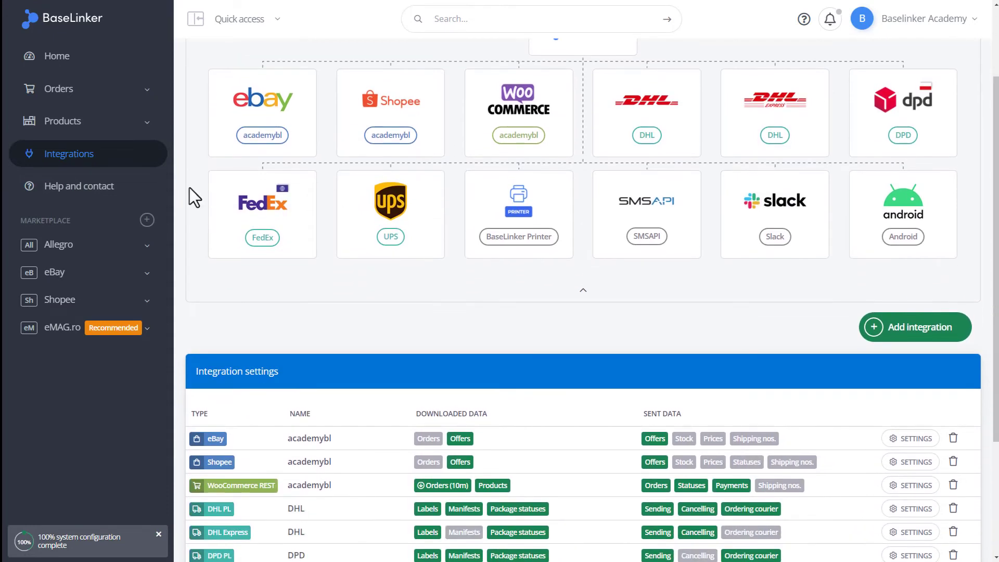
scroll(189, 189, down, 1)
scroll(190, 188, down, 2)
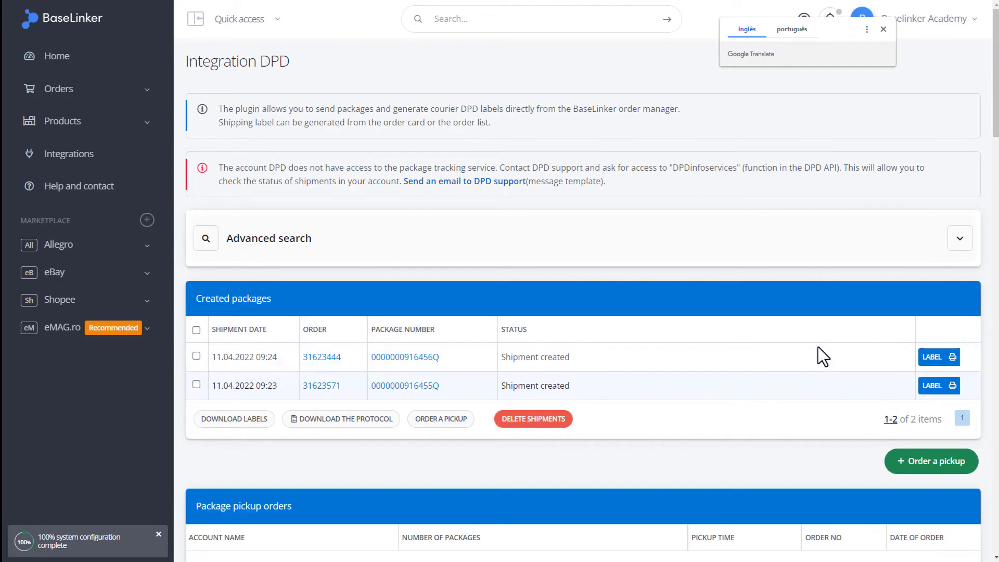
- Order a DPD courier pickup for both packages on 24.06.2022
click(197, 331)
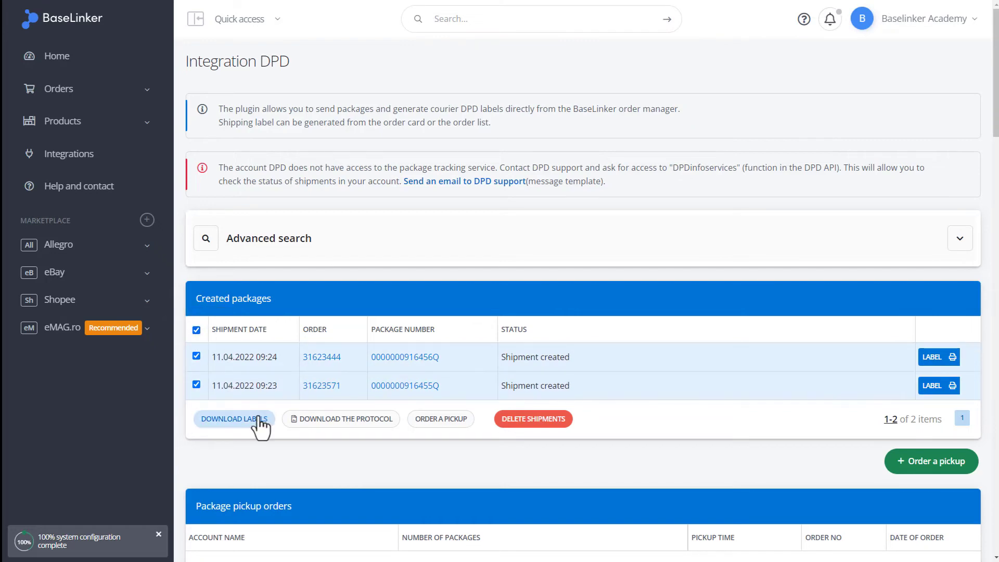
click(440, 422)
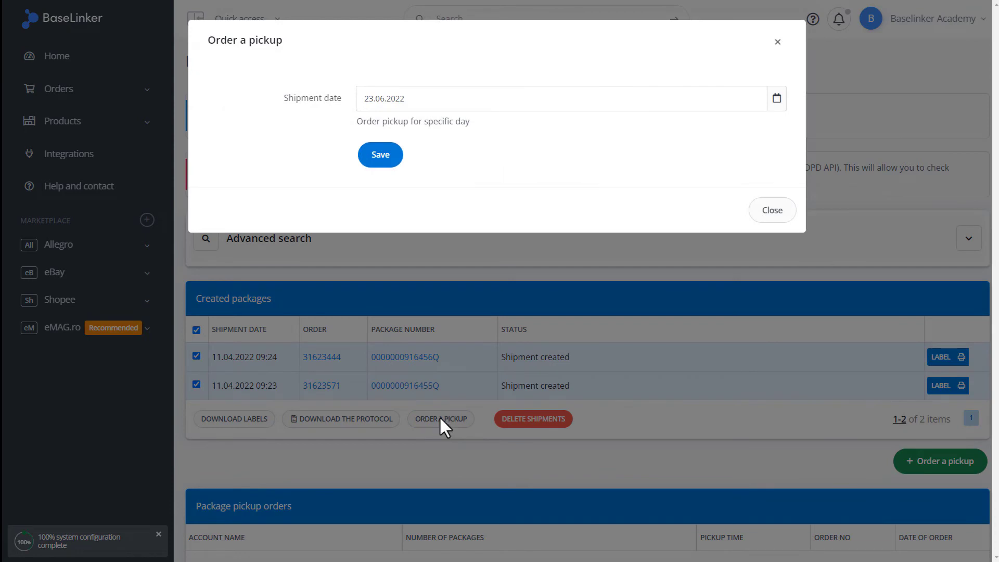
click(405, 99)
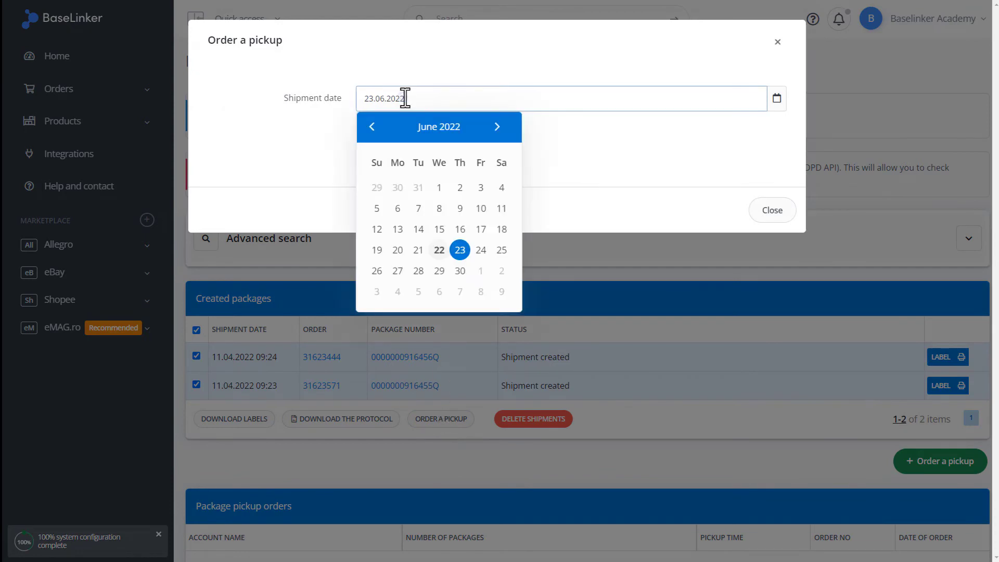
click(479, 250)
click(549, 197)
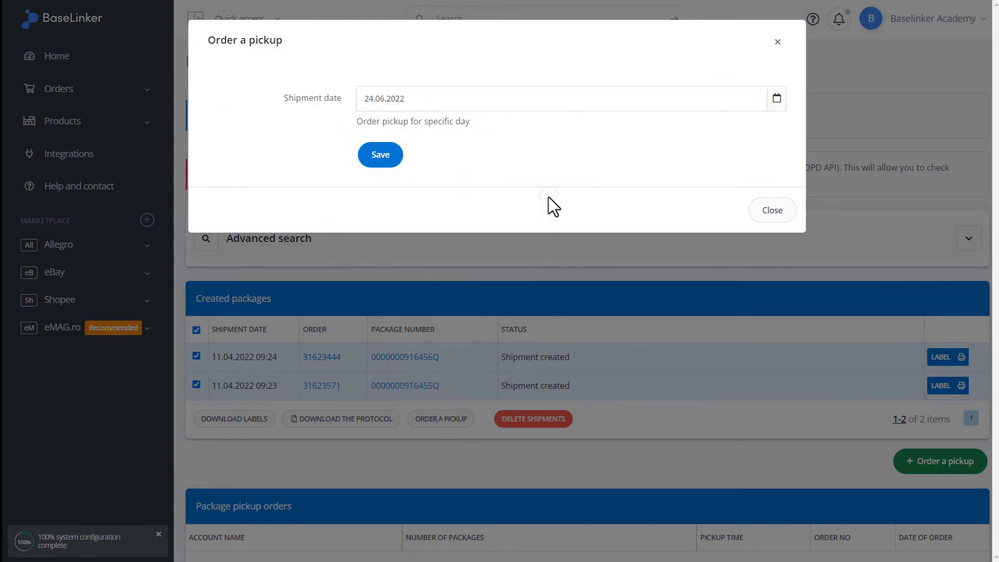
click(386, 162)
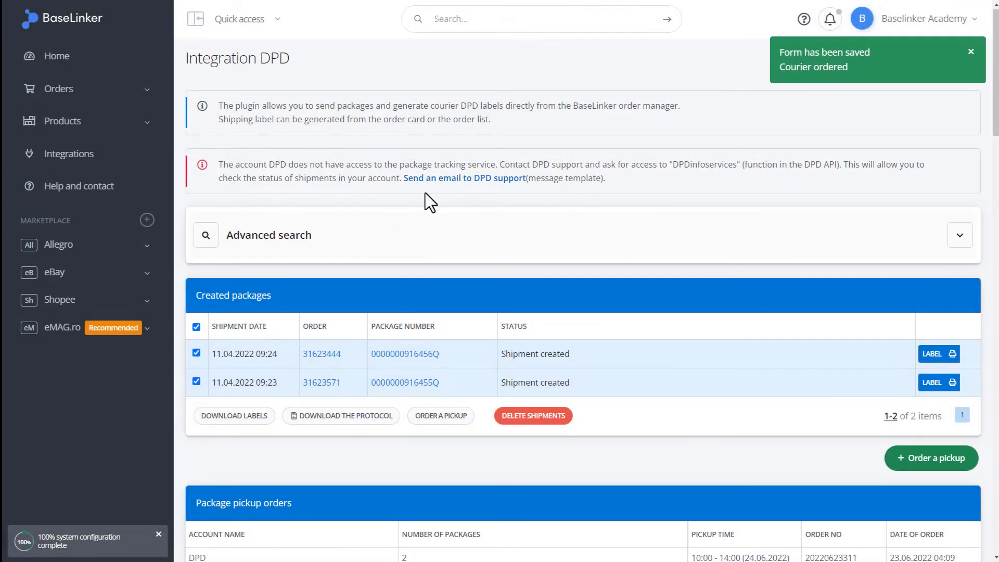
- Mass-delete both DPD packages, confirming the removal and closing the results summary
scroll(425, 198, down, 3)
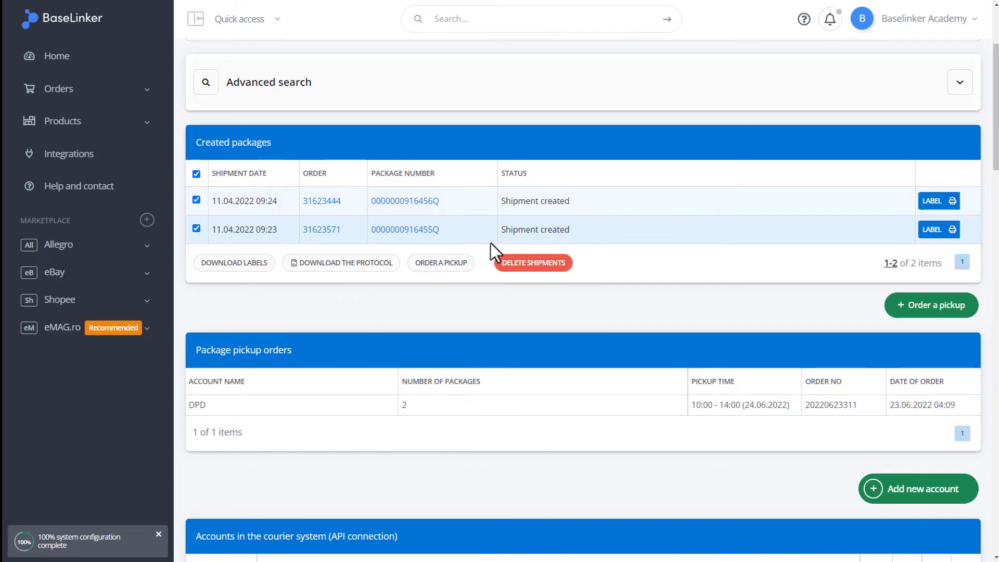
click(524, 276)
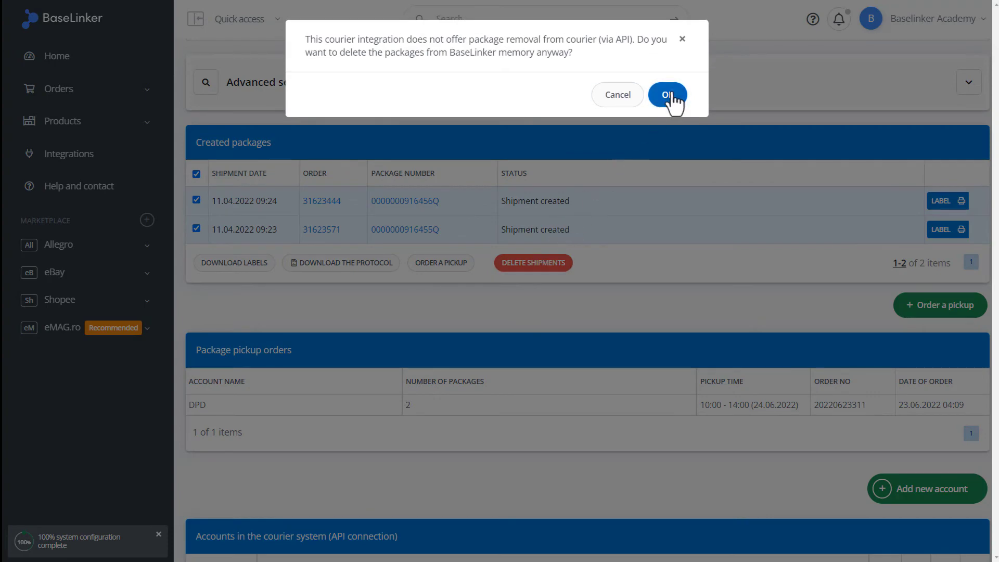
click(669, 91)
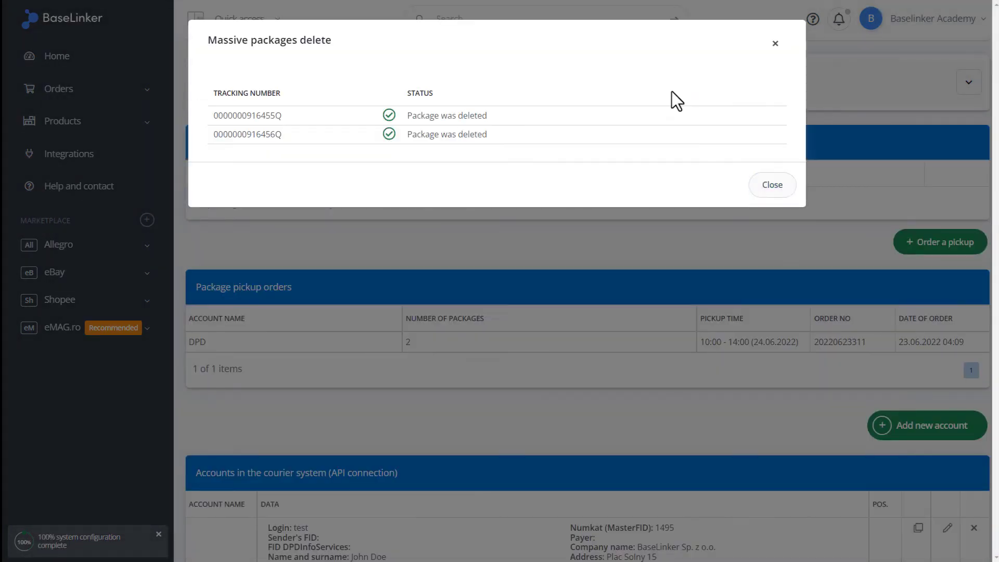
click(763, 189)
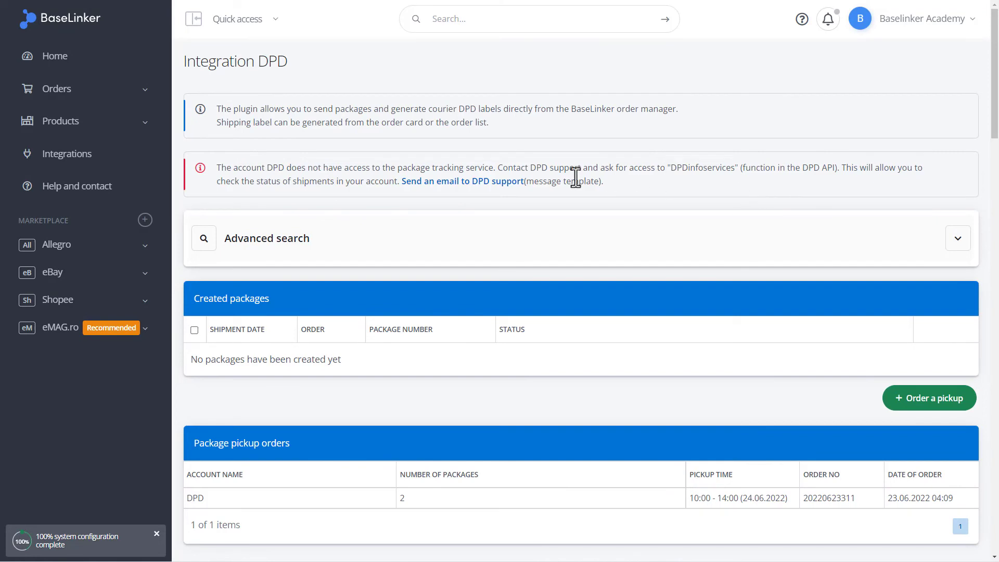
- Go to the DHL integration and select all seven created packages
click(88, 164)
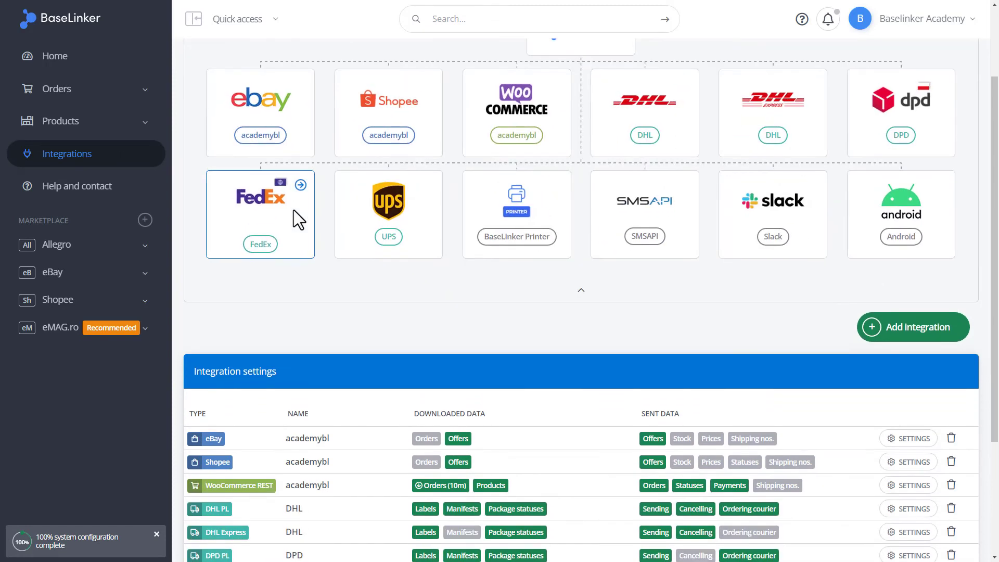
scroll(294, 211, down, 2)
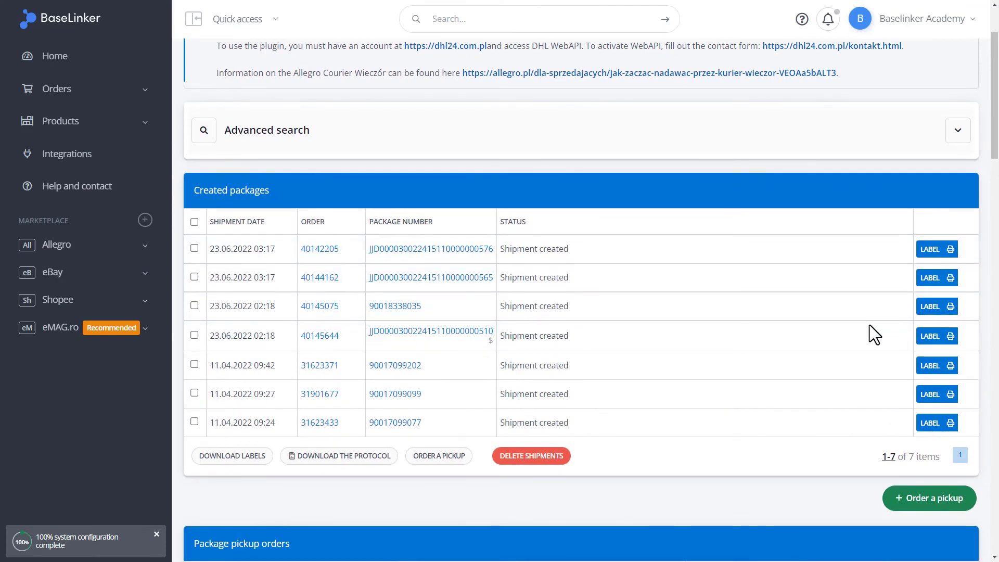
click(194, 222)
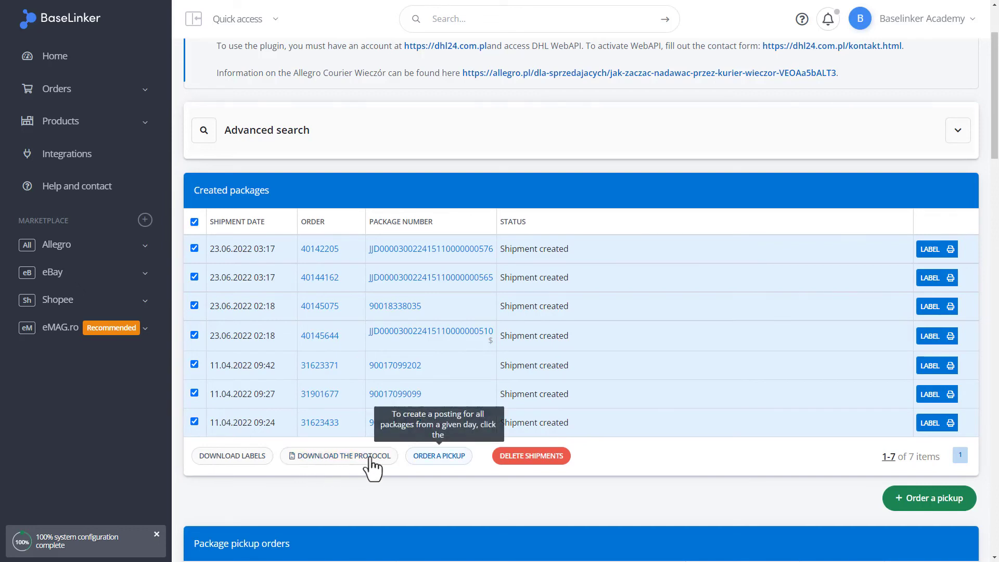
- Order a DHL courier pickup for the seven packages dated 24.06.2022
click(435, 458)
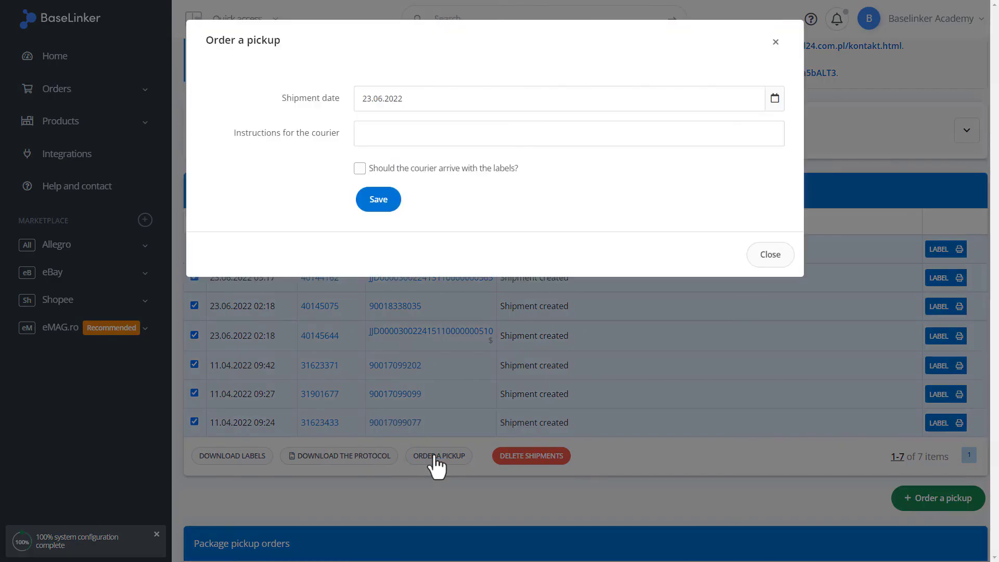
click(408, 100)
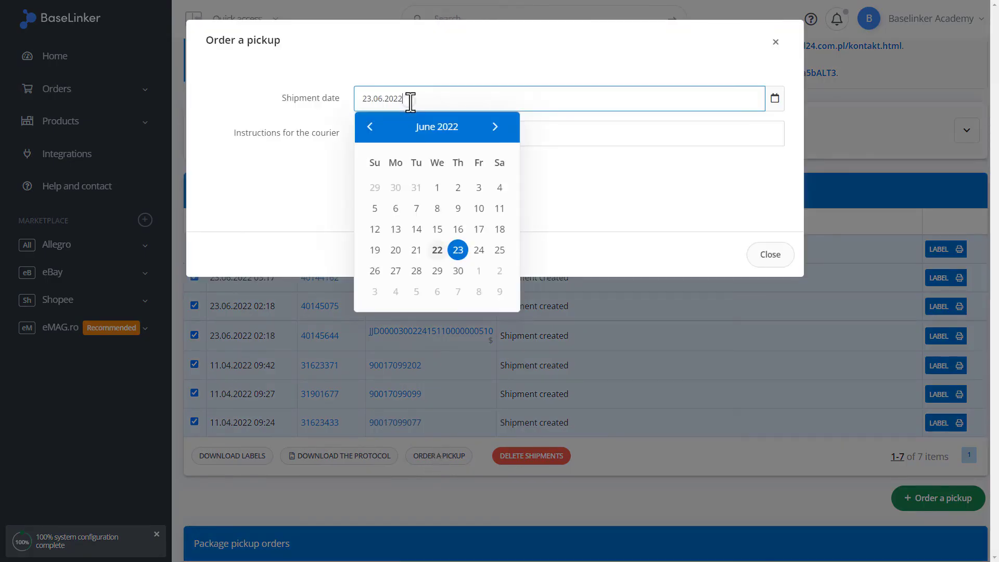
click(479, 250)
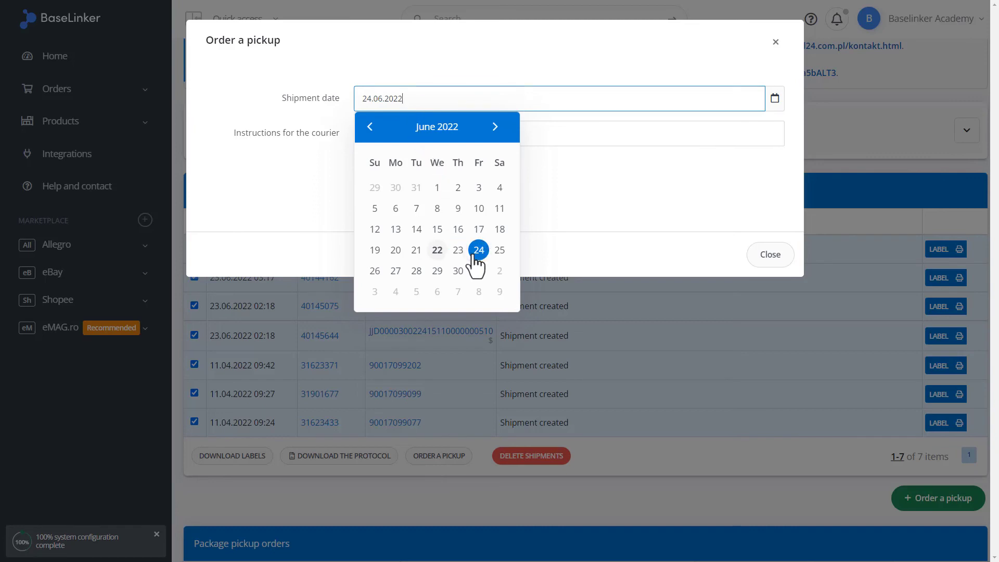
click(548, 211)
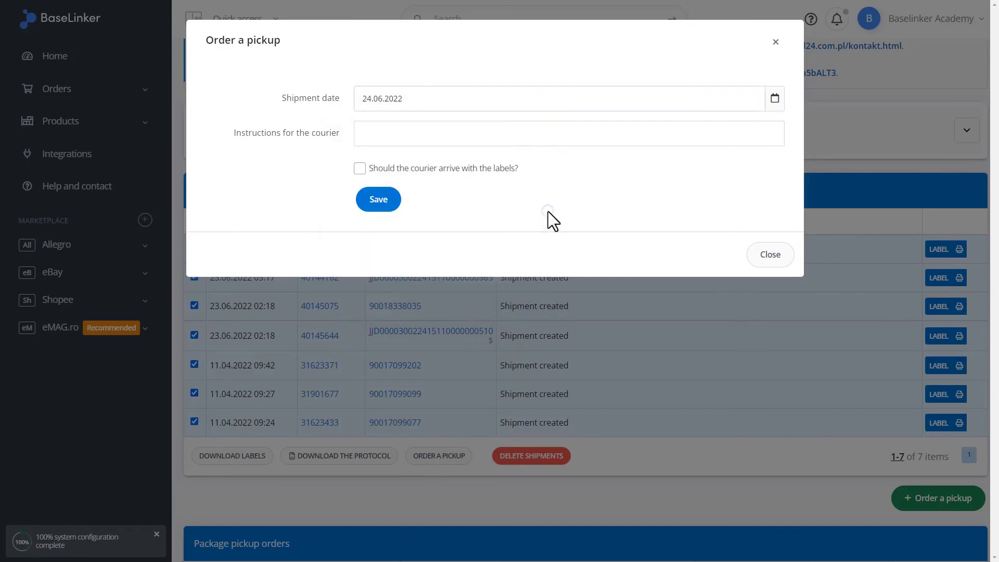
click(388, 202)
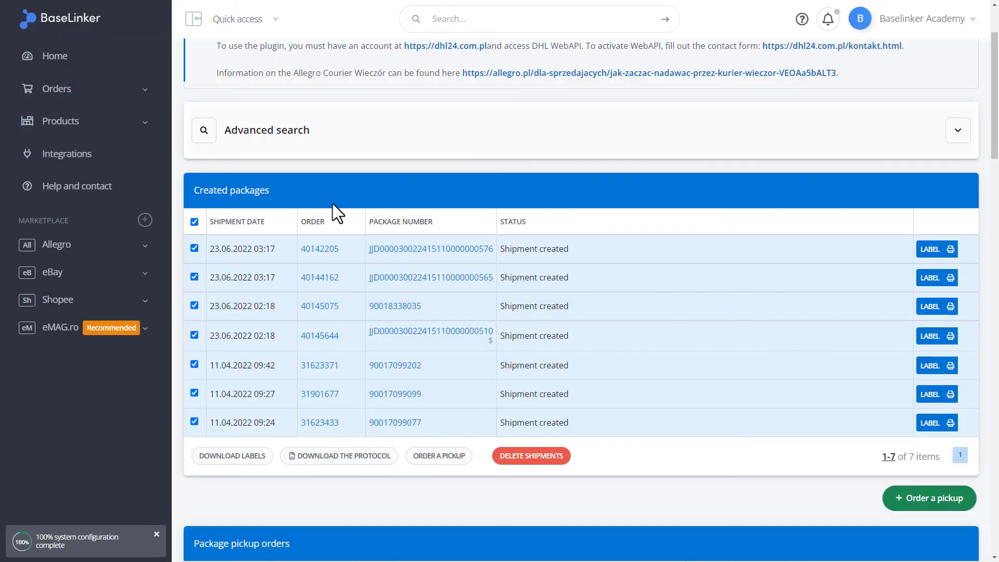
- Attempt a mass delete of the seven DHL packages and dismiss the 'Select at least one package' warning
scroll(332, 204, down, 3)
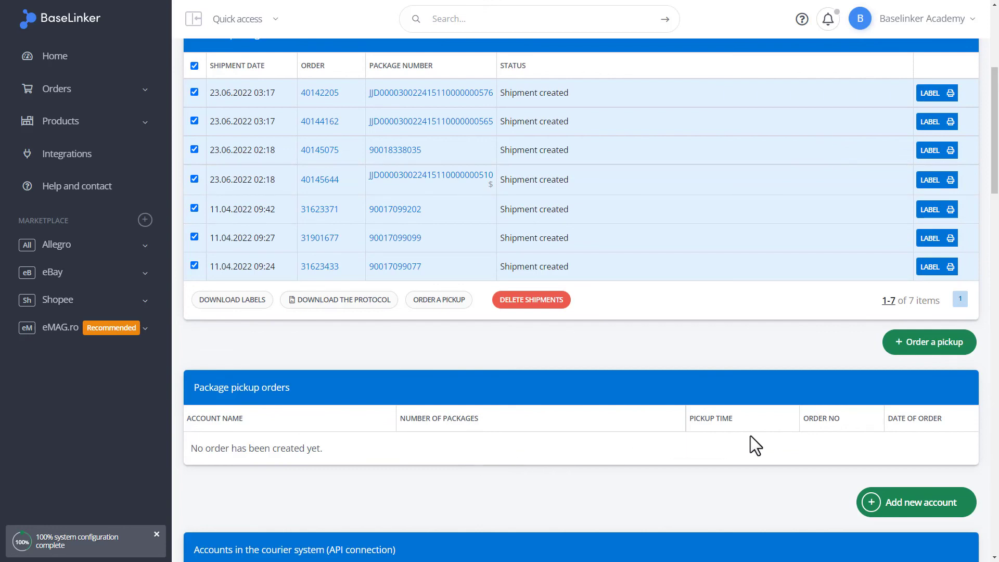
scroll(750, 435, up, 2)
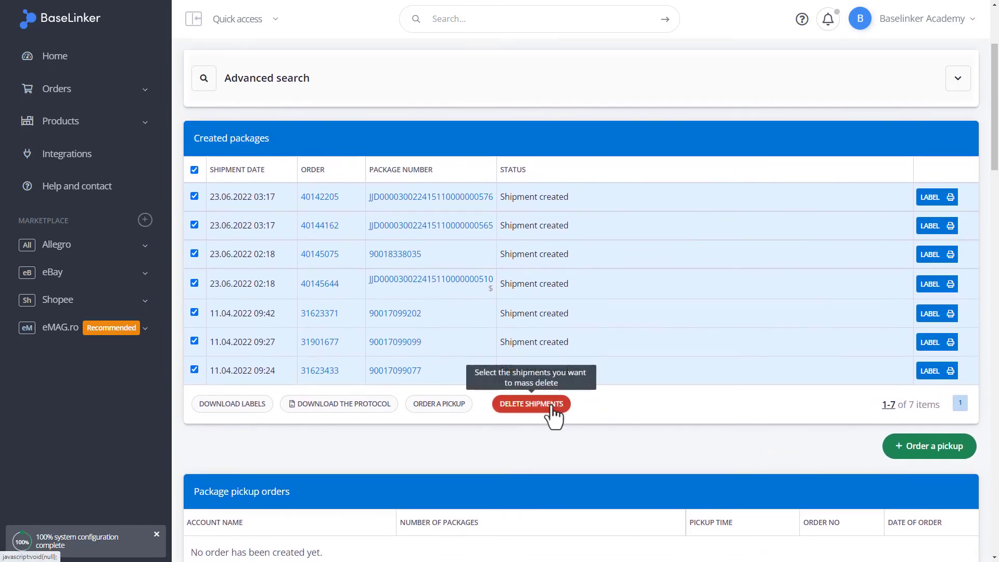
click(552, 407)
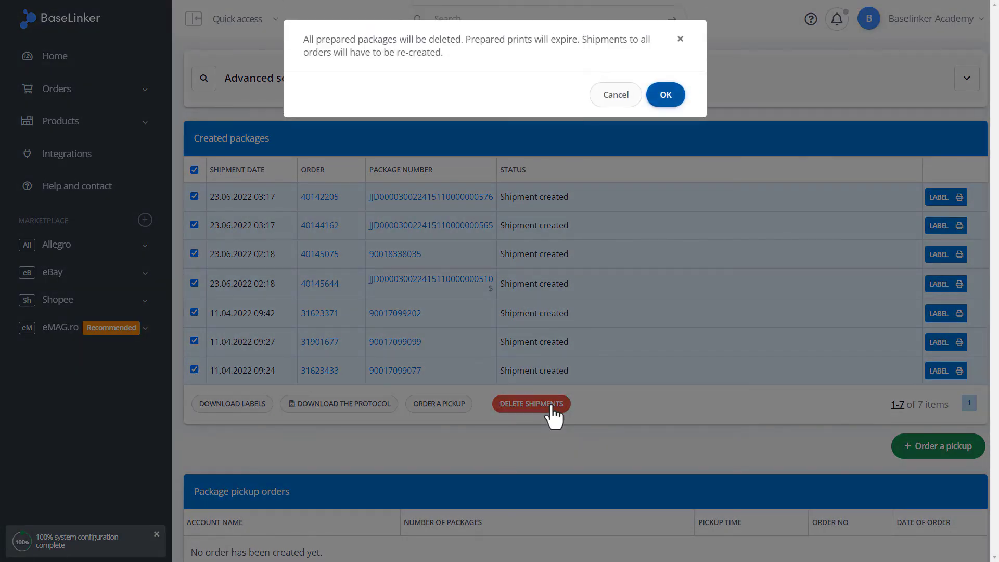
click(665, 95)
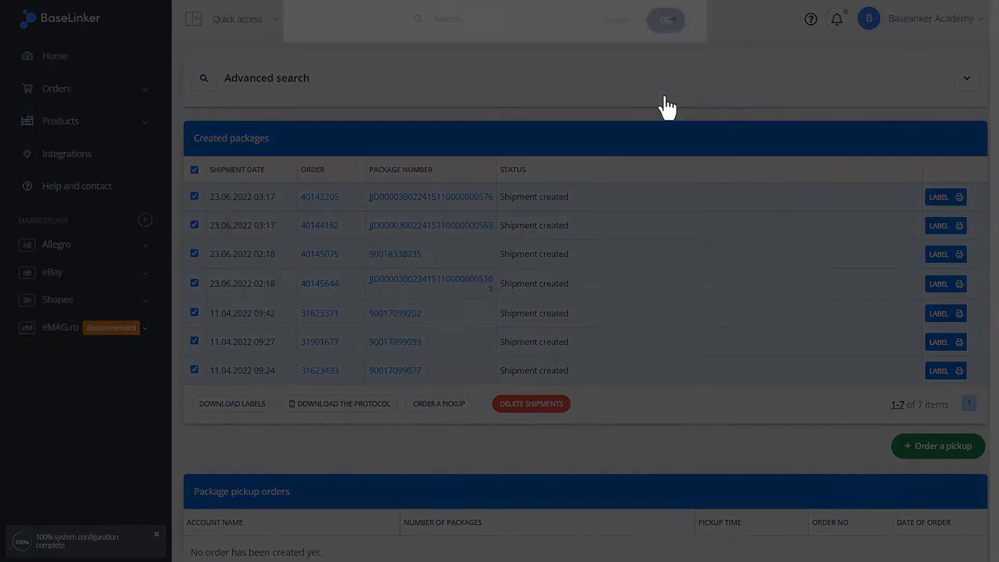
click(657, 88)
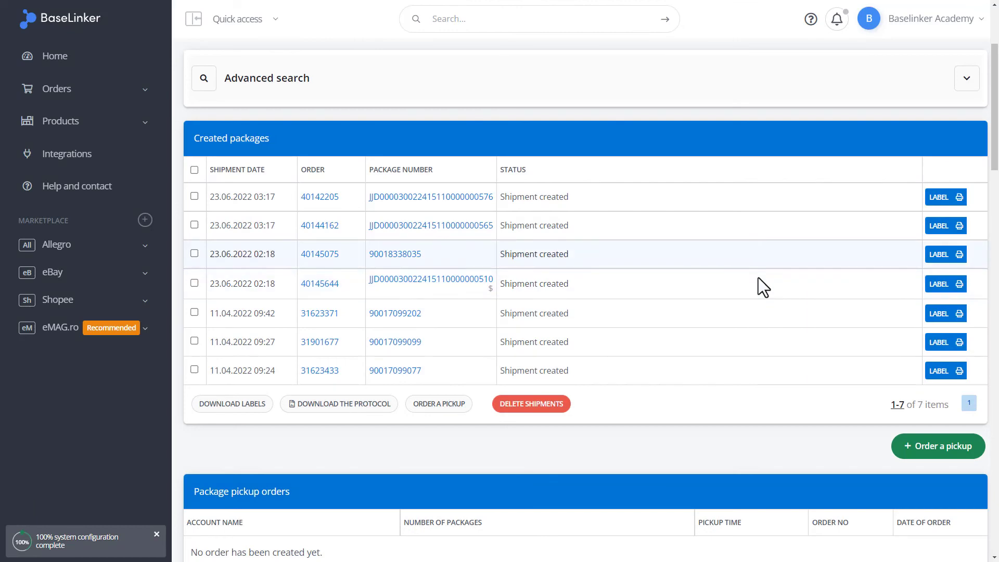
- Expand the Orders section and go to the Order list
click(74, 159)
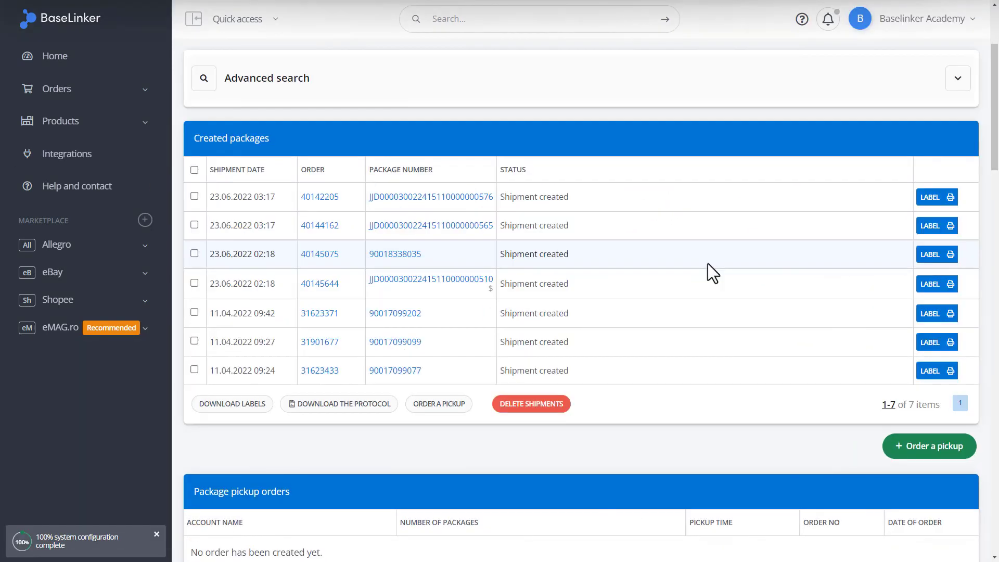
click(147, 90)
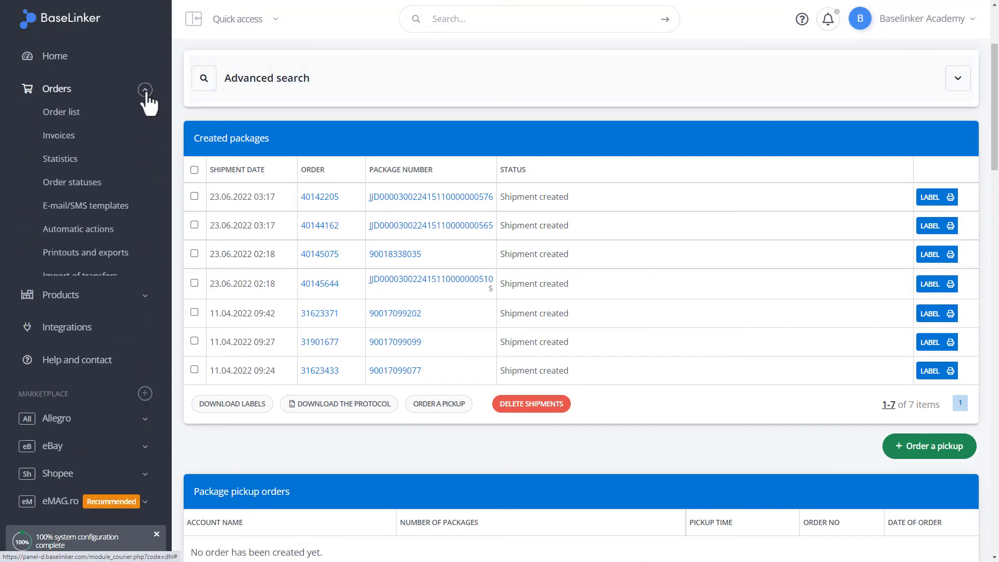
click(125, 115)
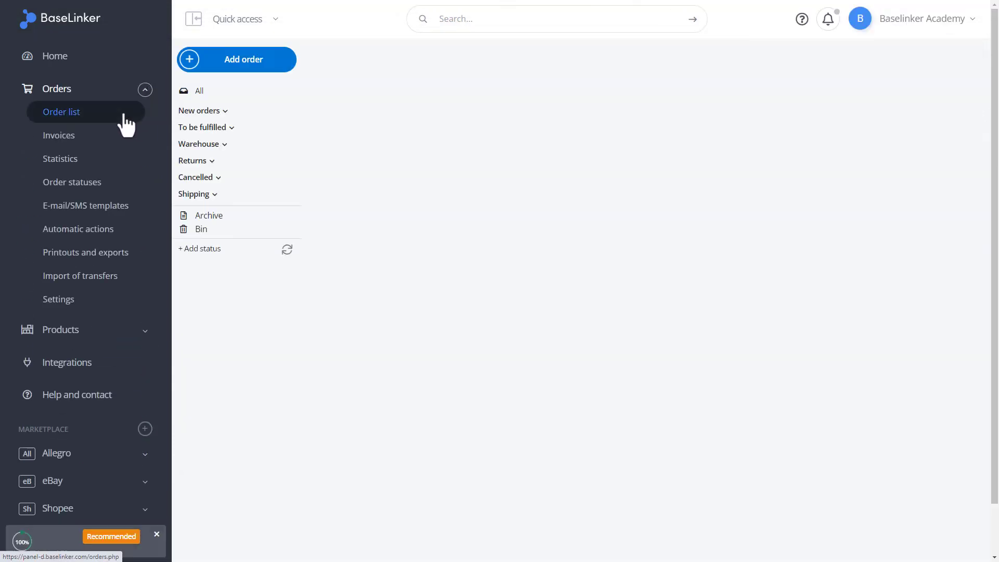